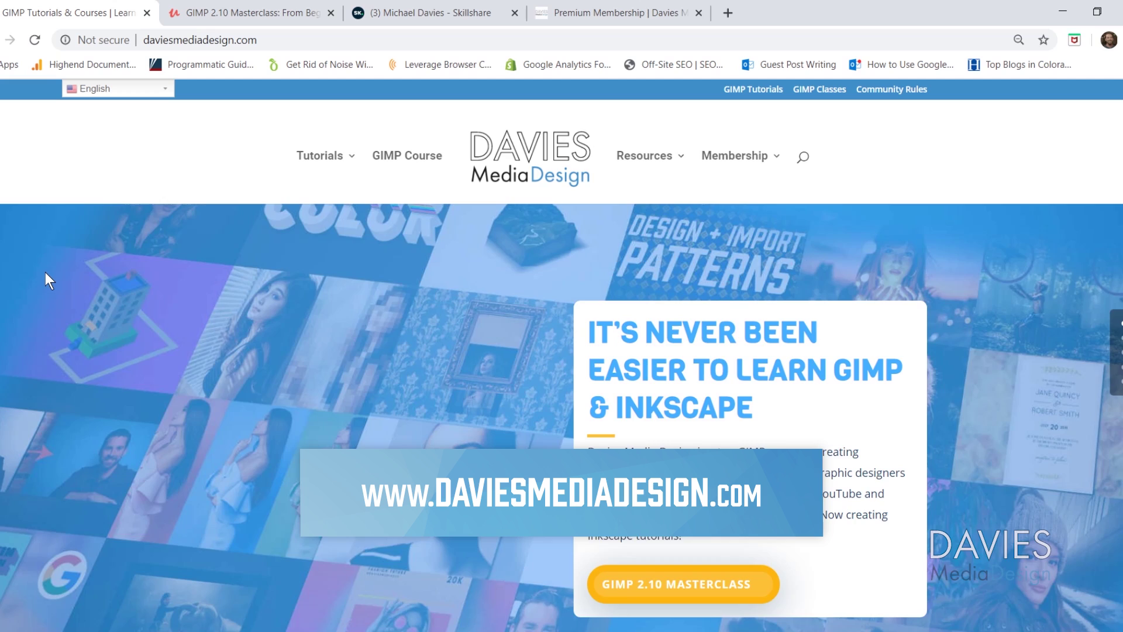
Step: Scroll down the Davies Media Design homepage through its tutorials and help articles
{"action": "scroll", "coordinate": [45, 272], "scroll_direction": "down", "scroll_amount": 10}
{"action": "scroll", "coordinate": [45, 273], "scroll_direction": "down", "scroll_amount": 12}
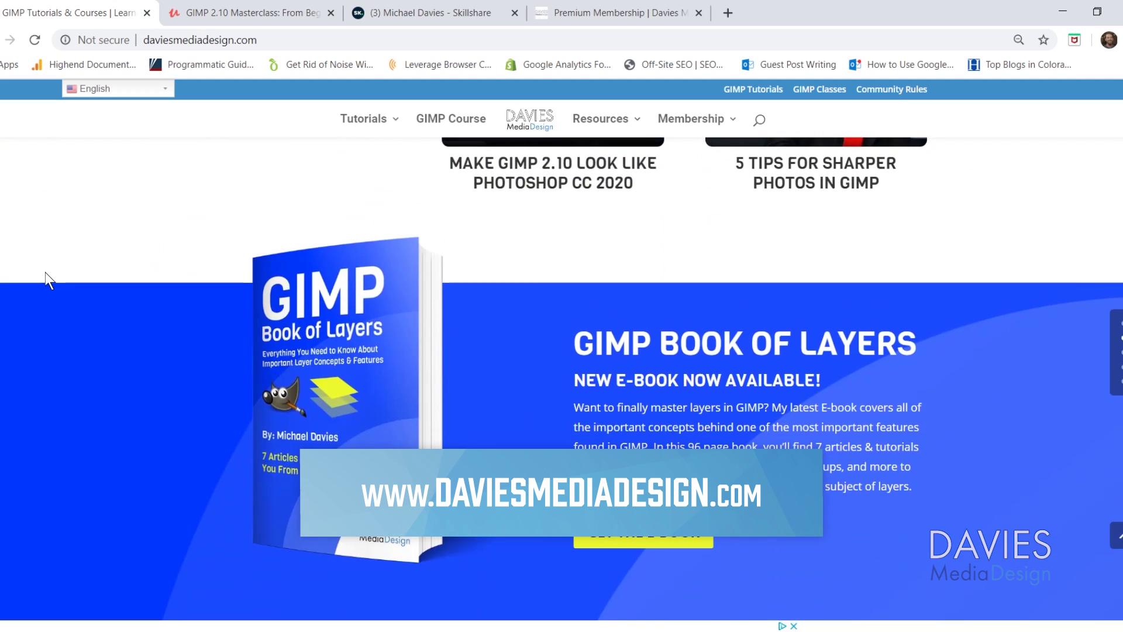
{"action": "scroll", "coordinate": [44, 271], "scroll_direction": "down", "scroll_amount": 8}
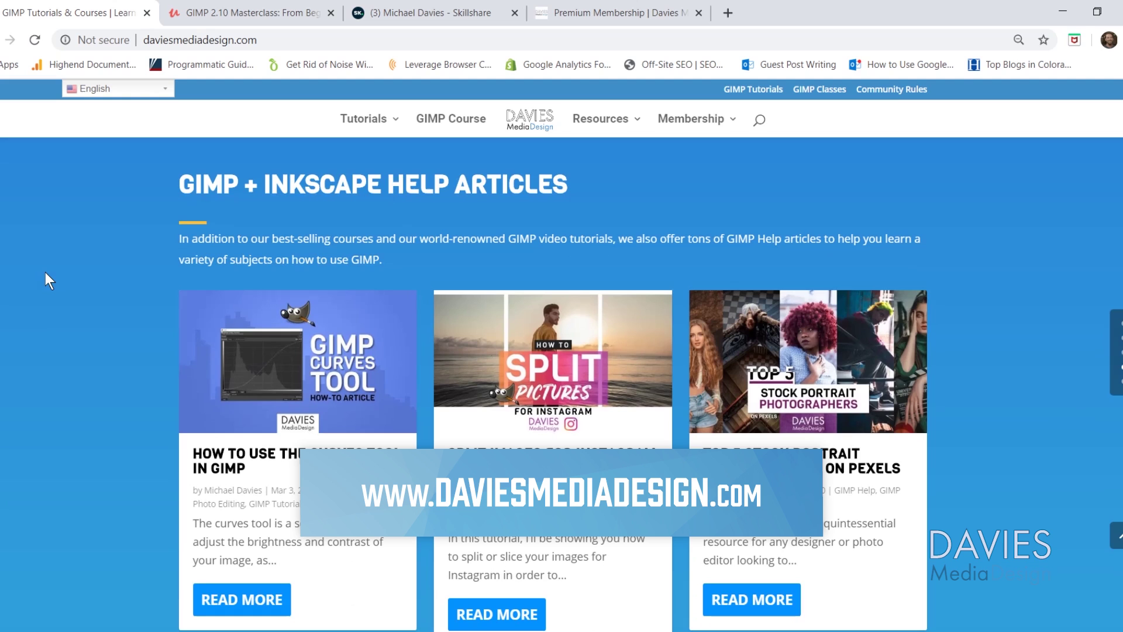
{"action": "scroll", "coordinate": [45, 272], "scroll_direction": "down", "scroll_amount": 15}
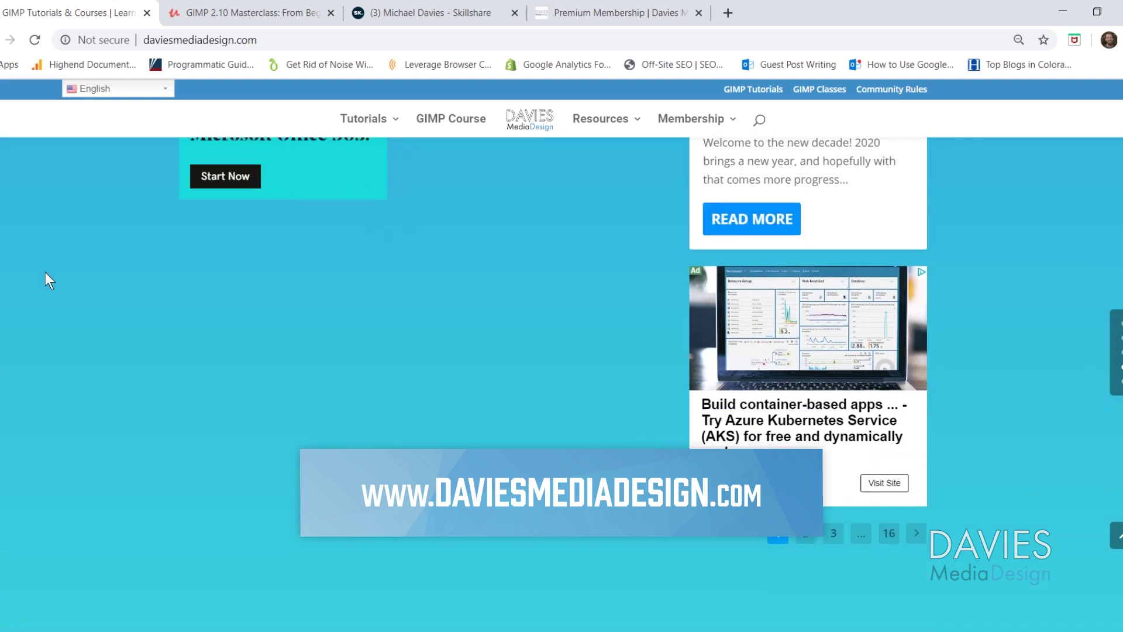
{"action": "scroll", "coordinate": [44, 272], "scroll_direction": "down", "scroll_amount": 4}
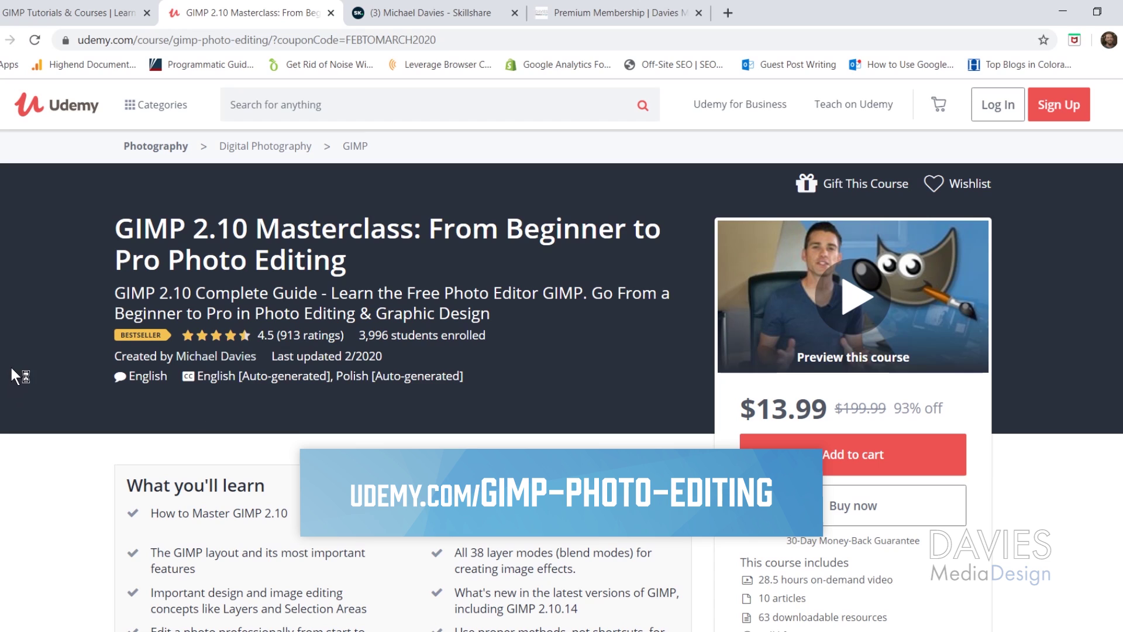
Step: Move past the Skillshare tab to the Premium Membership page and scroll to its subscription options
{"action": "key", "text": "ctrl+Tab"}
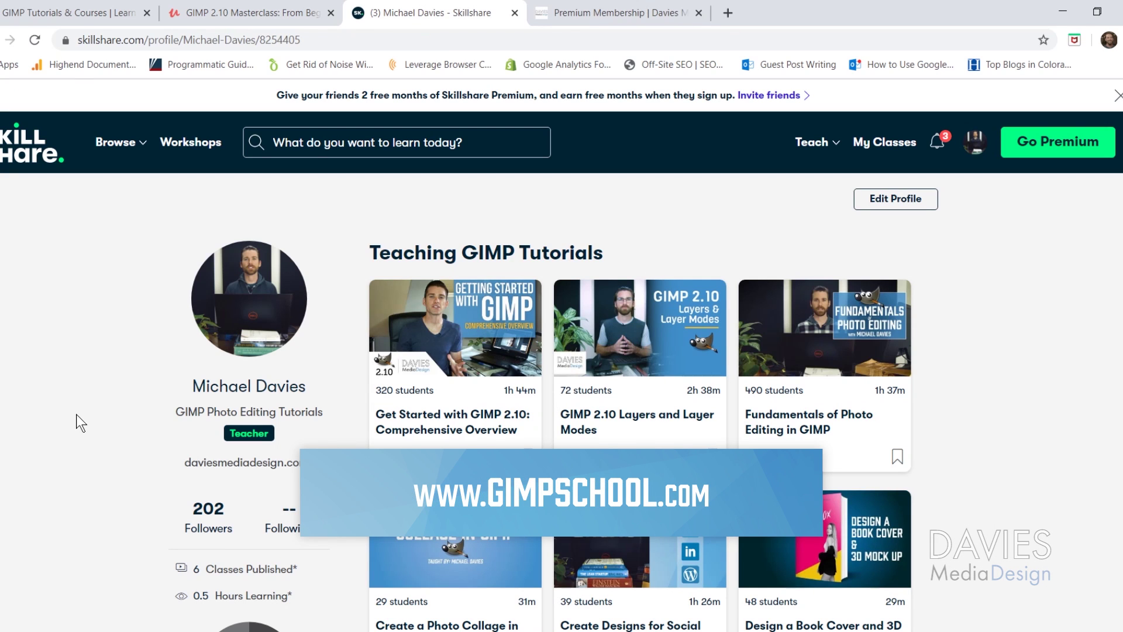
{"action": "key", "text": "ctrl+Tab"}
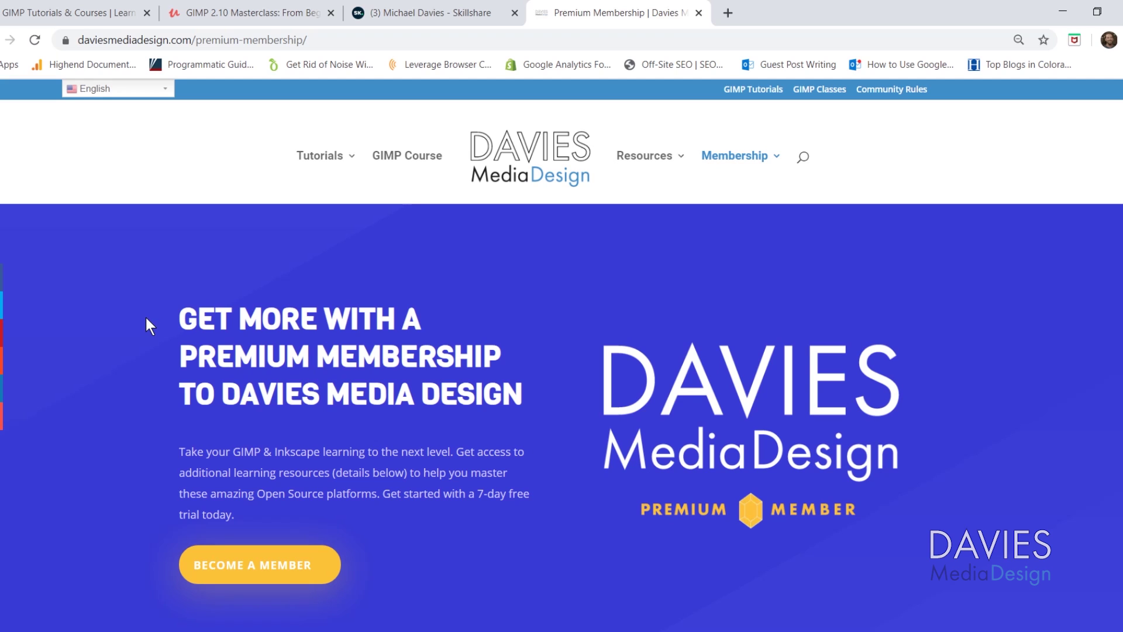
{"action": "scroll", "coordinate": [145, 318], "scroll_direction": "down", "scroll_amount": 8}
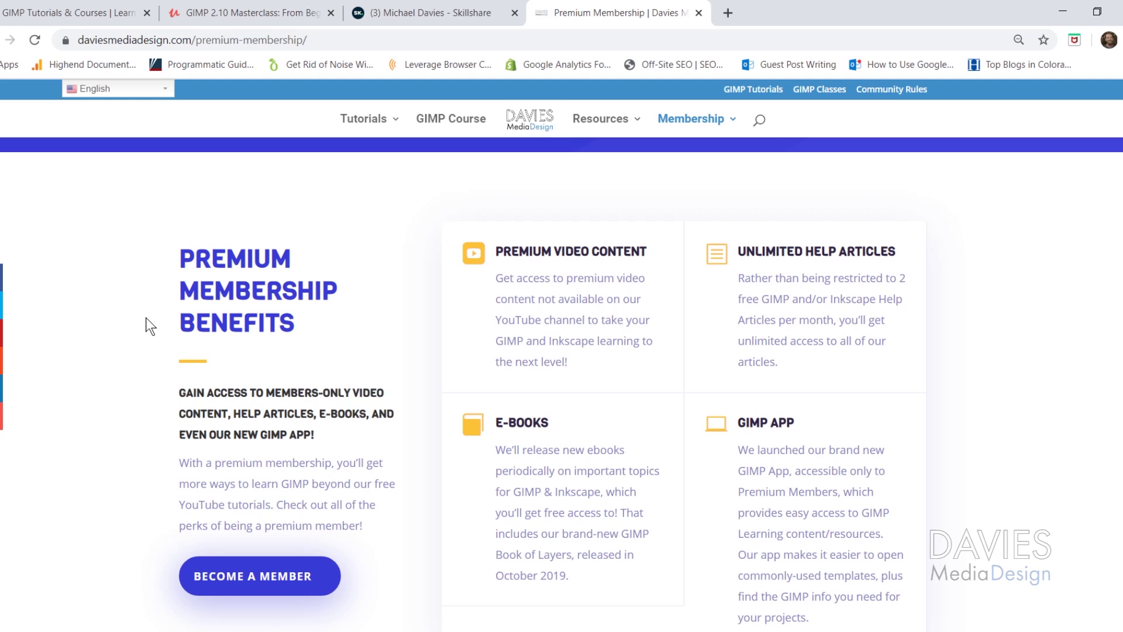
{"action": "scroll", "coordinate": [146, 316], "scroll_direction": "down", "scroll_amount": 6}
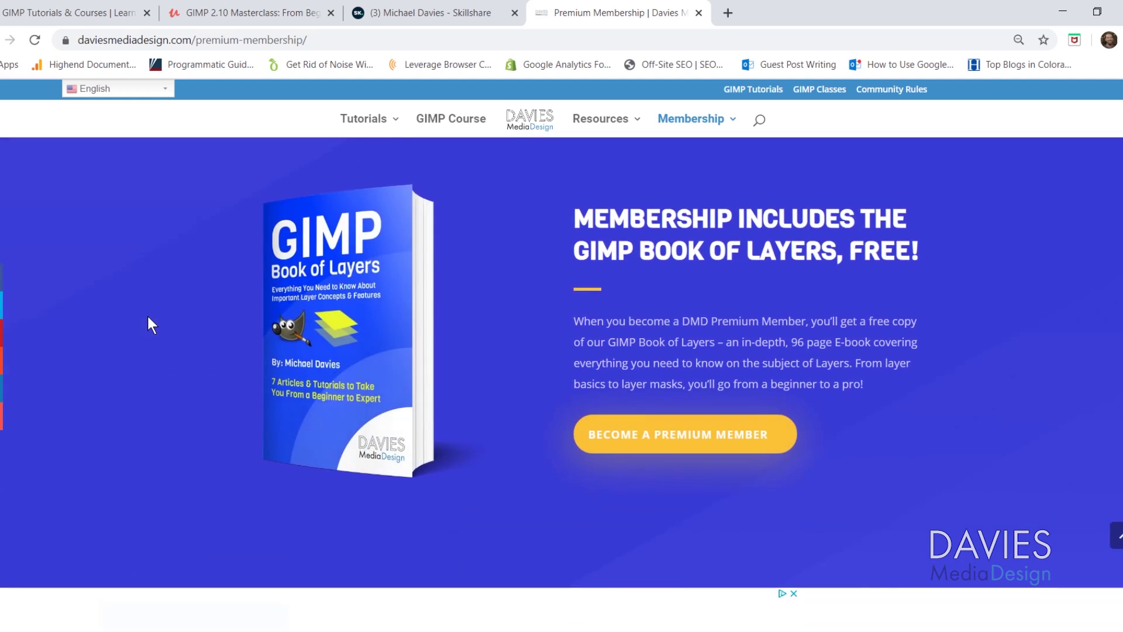
{"action": "scroll", "coordinate": [147, 314], "scroll_direction": "down", "scroll_amount": 2}
{"action": "scroll", "coordinate": [150, 315], "scroll_direction": "down", "scroll_amount": 10}
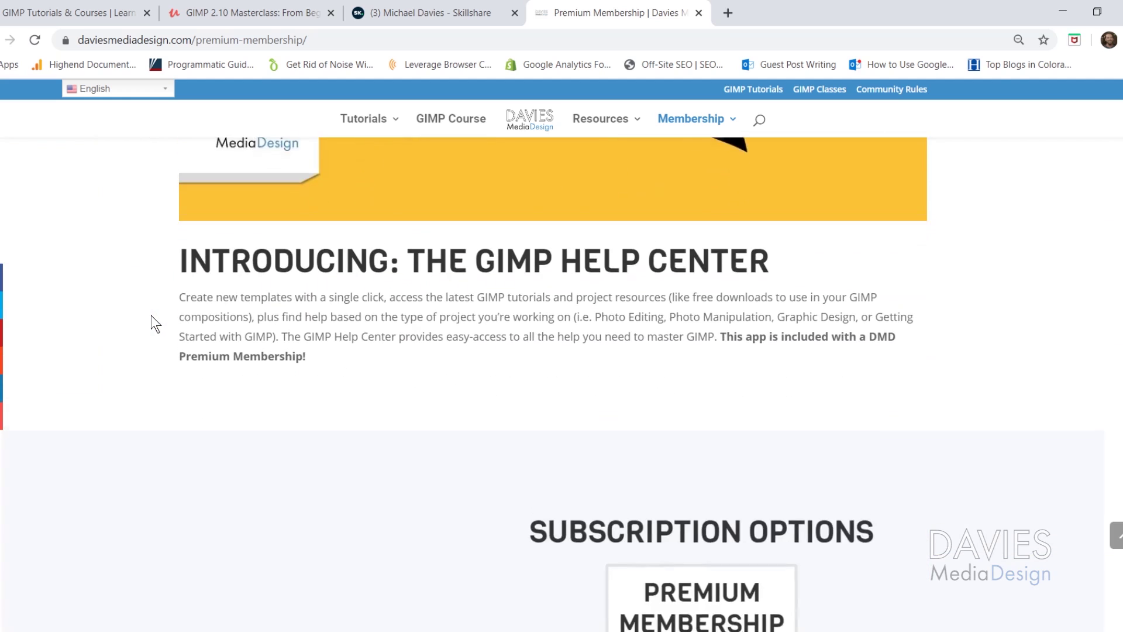
{"action": "scroll", "coordinate": [152, 304], "scroll_direction": "down", "scroll_amount": 2}
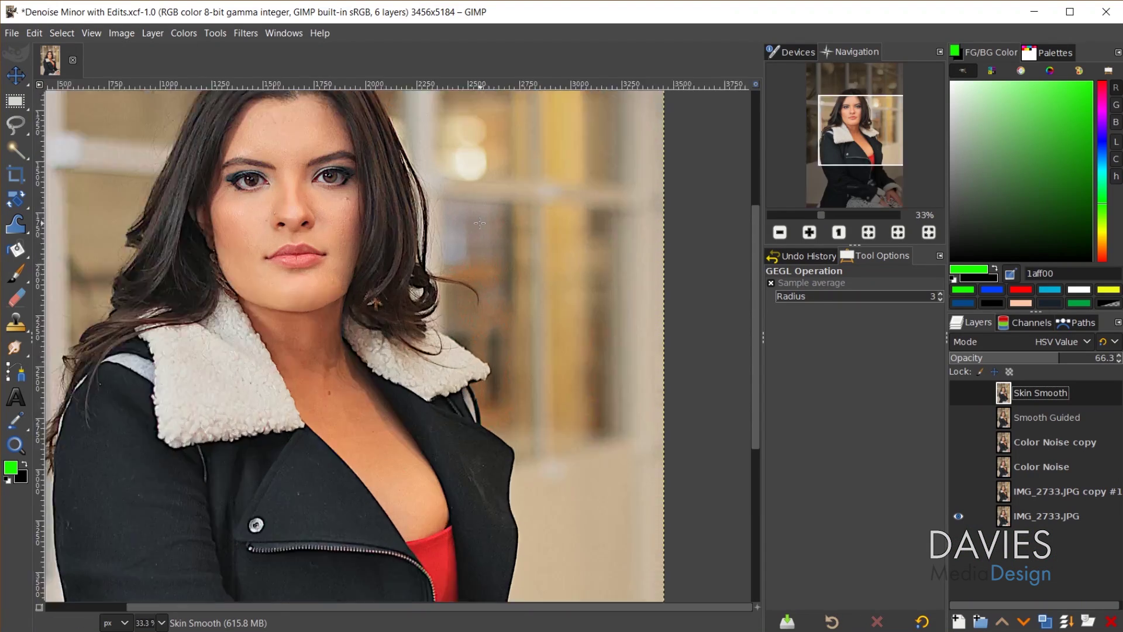
{"action": "scroll", "coordinate": [526, 255], "scroll_direction": "up", "scroll_amount": 1}
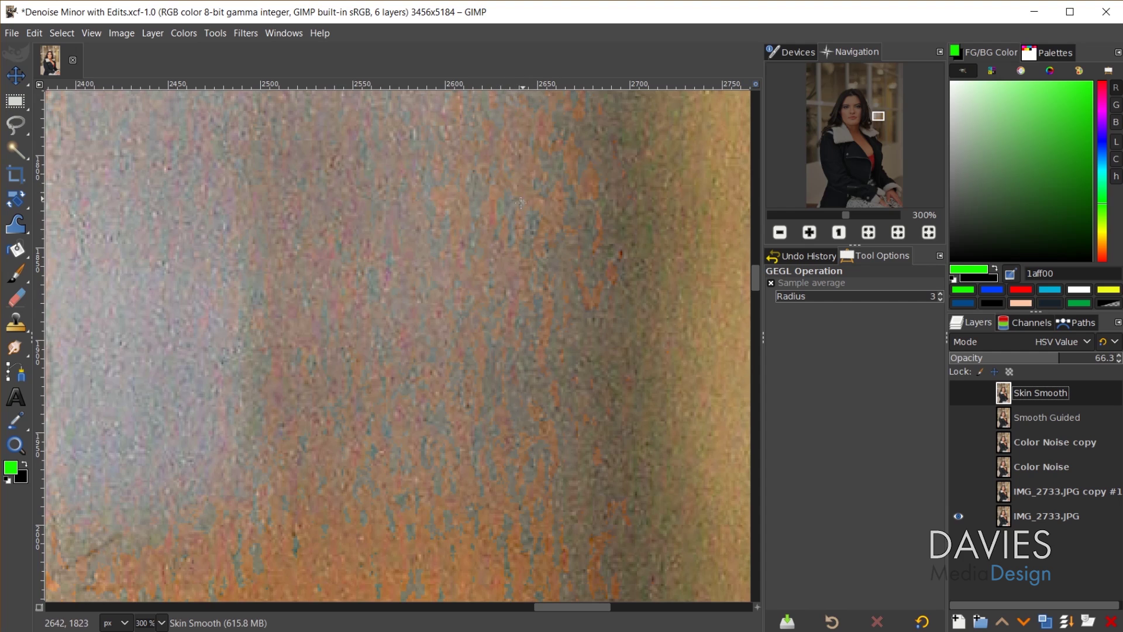
{"action": "scroll", "coordinate": [491, 512], "scroll_direction": "down", "scroll_amount": 3}
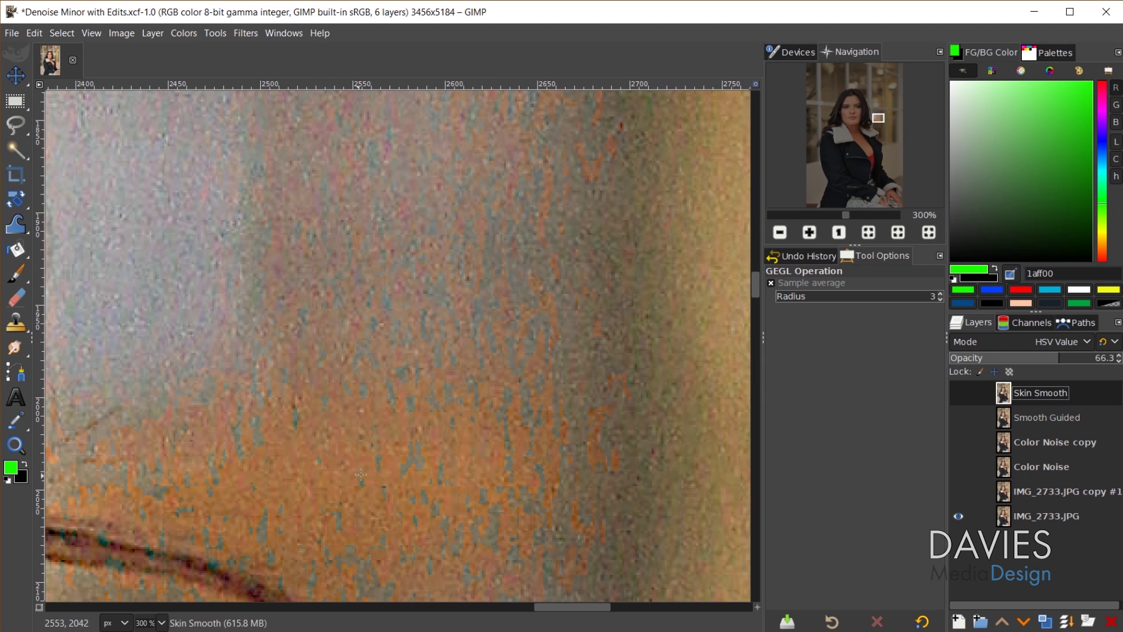
{"action": "scroll", "coordinate": [360, 475], "scroll_direction": "up", "scroll_amount": 6}
{"action": "scroll", "coordinate": [170, 275], "scroll_direction": "up", "scroll_amount": 3}
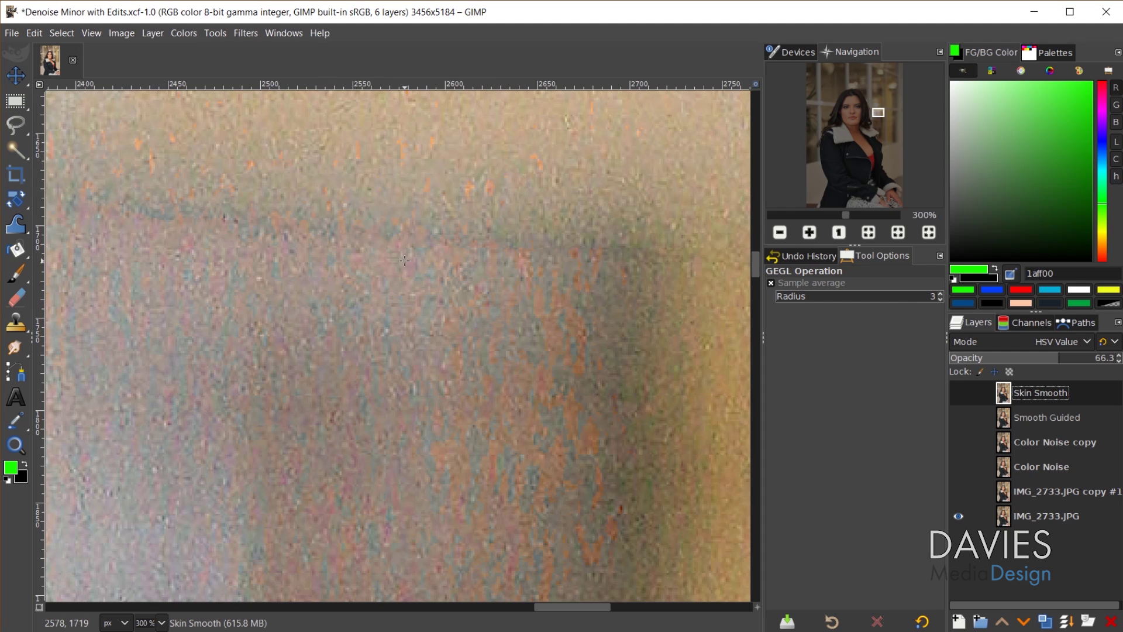
{"action": "scroll", "coordinate": [474, 320], "scroll_direction": "up", "scroll_amount": 2}
{"action": "scroll", "coordinate": [475, 321], "scroll_direction": "up", "scroll_amount": 1}
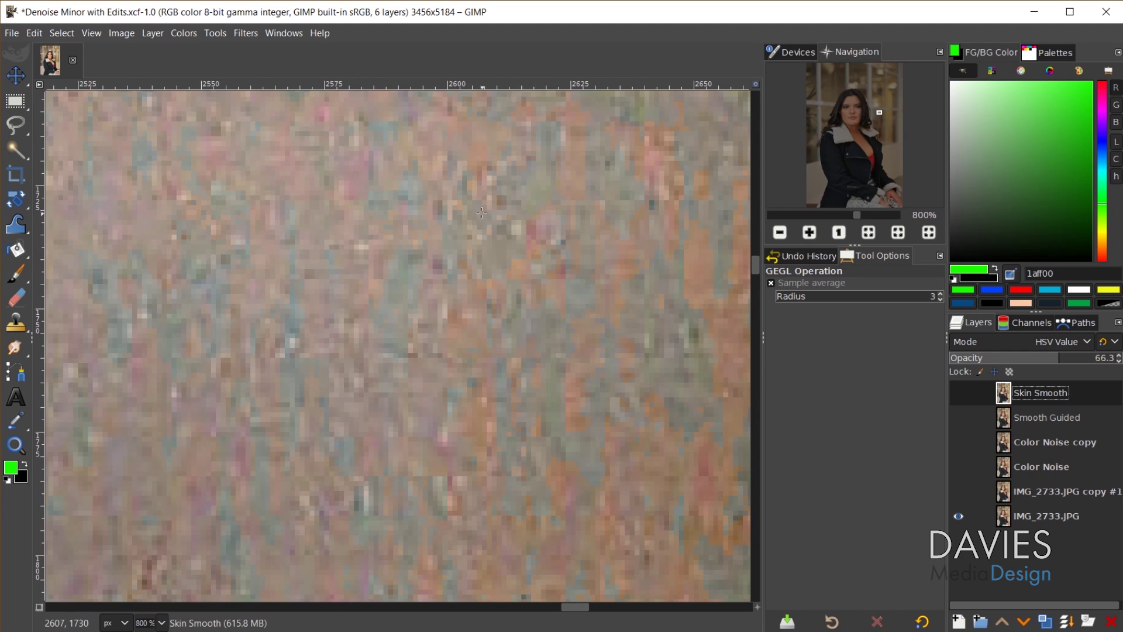
{"action": "scroll", "coordinate": [471, 414], "scroll_direction": "down", "scroll_amount": 1}
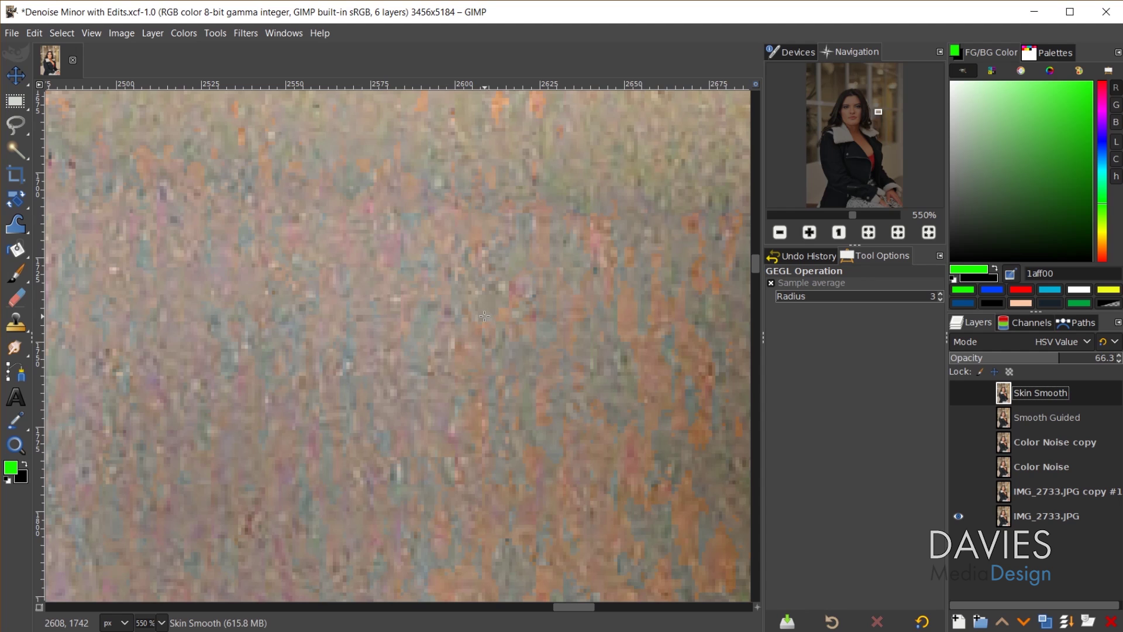
{"action": "scroll", "coordinate": [450, 371], "scroll_direction": "down", "scroll_amount": 3}
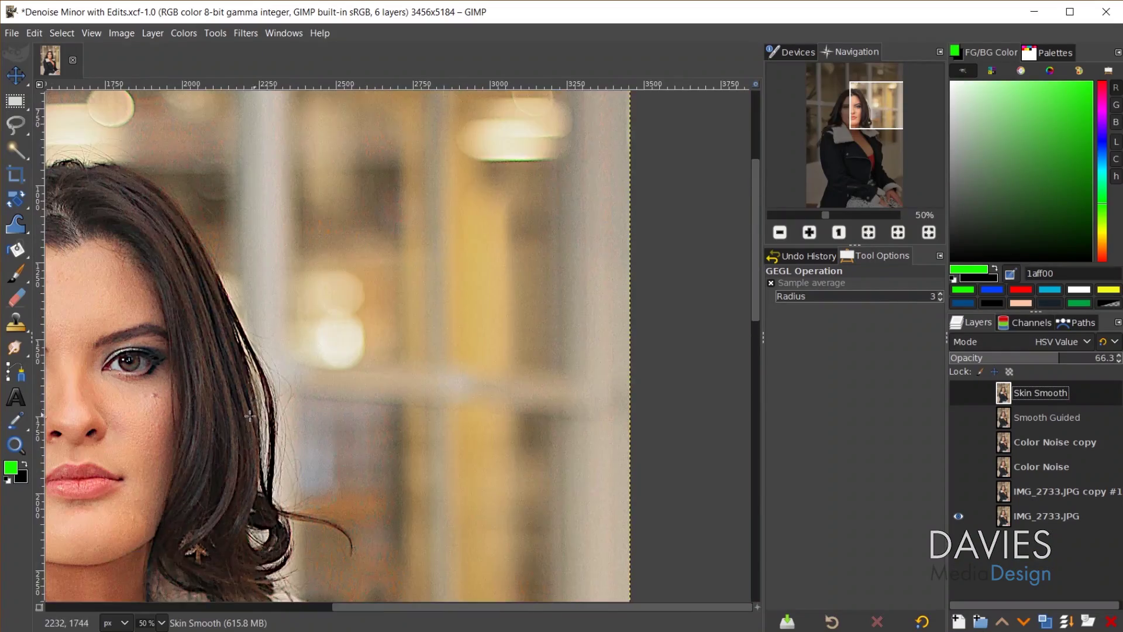
Step: Make all six layers visible again from IMG_2733.JPG and zoom in to compare the skin
{"action": "scroll", "coordinate": [385, 362], "scroll_direction": "up", "scroll_amount": 3}
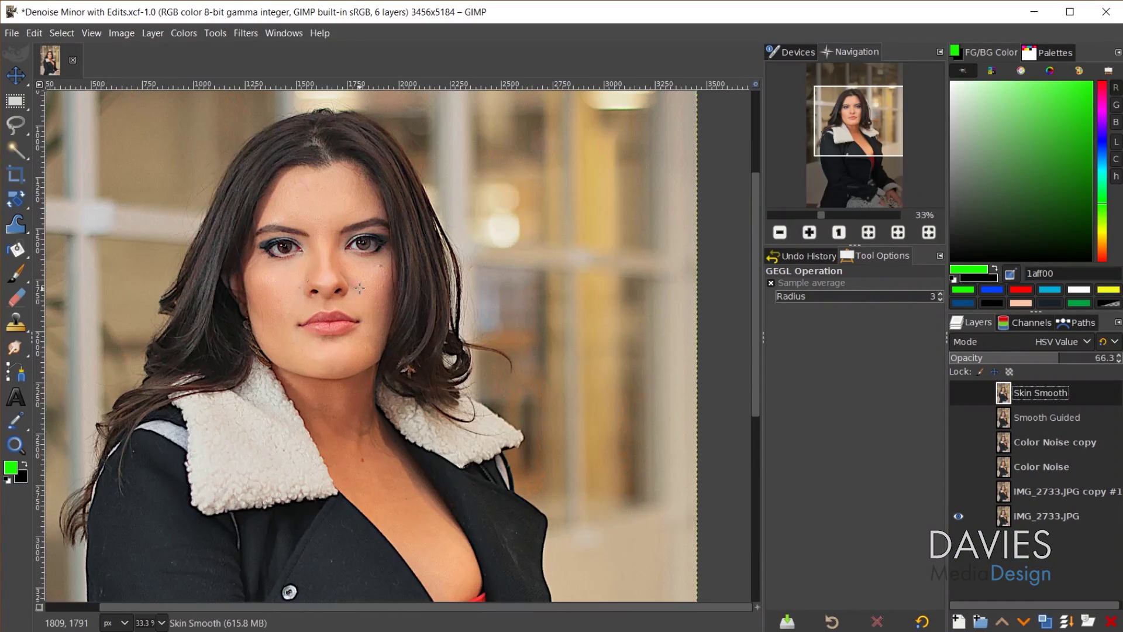
{"action": "left_click", "coordinate": [957, 516], "text": "shift"}
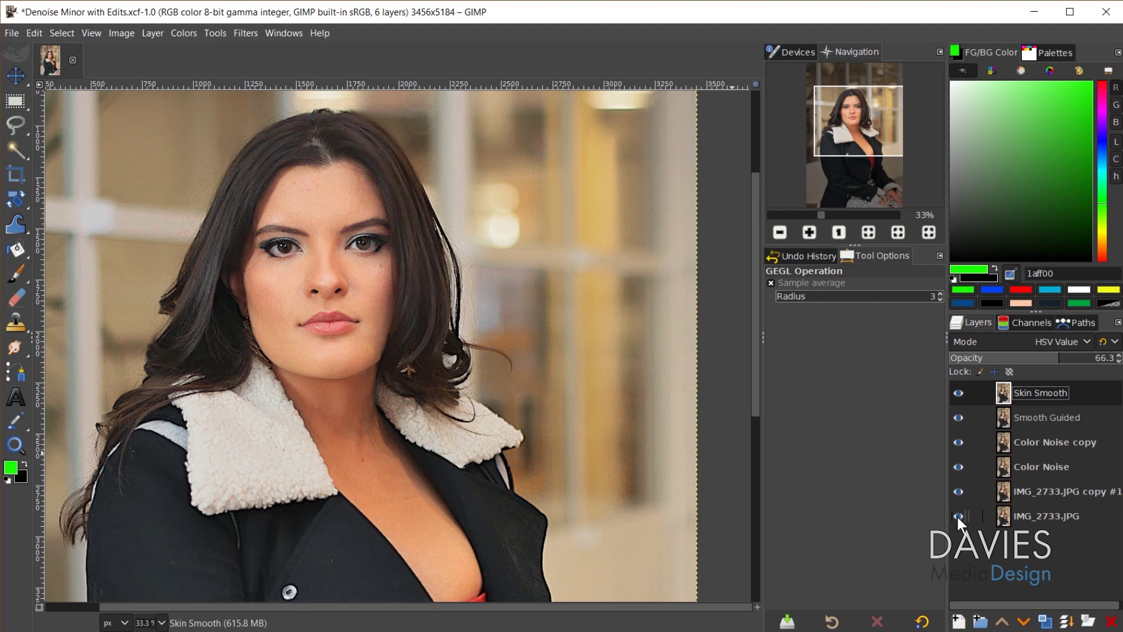
{"action": "scroll", "coordinate": [495, 264], "scroll_direction": "up", "scroll_amount": 6}
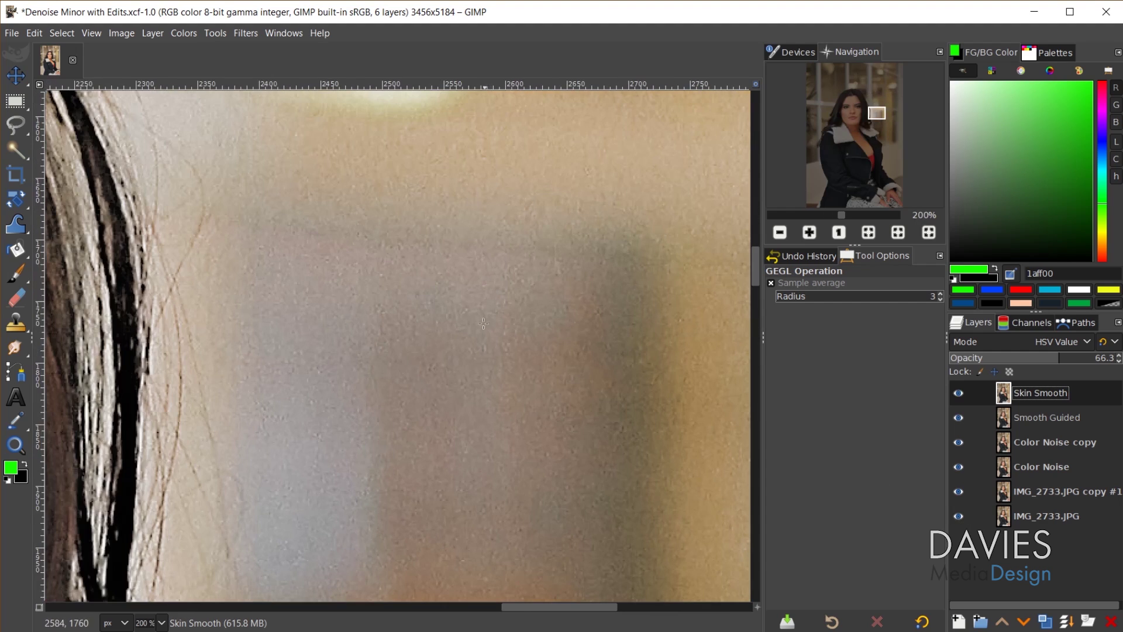
{"action": "scroll", "coordinate": [453, 385], "scroll_direction": "down", "scroll_amount": 3}
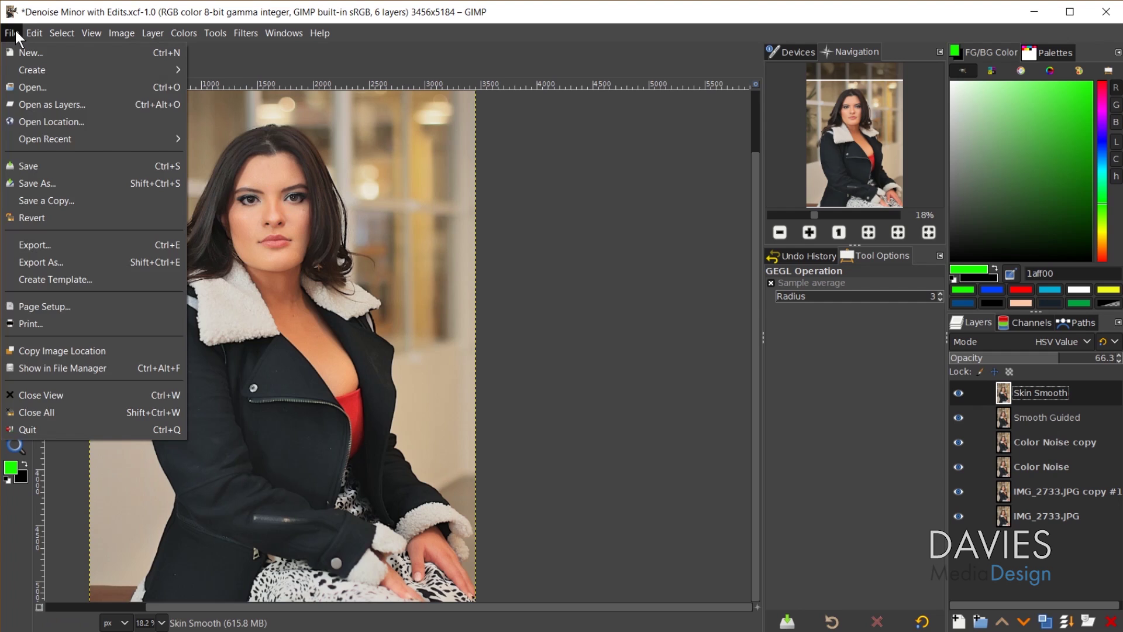
Step: Open Denoise Minor Original.JPG from the recent files list
{"action": "mouse_move", "coordinate": [30, 135]}
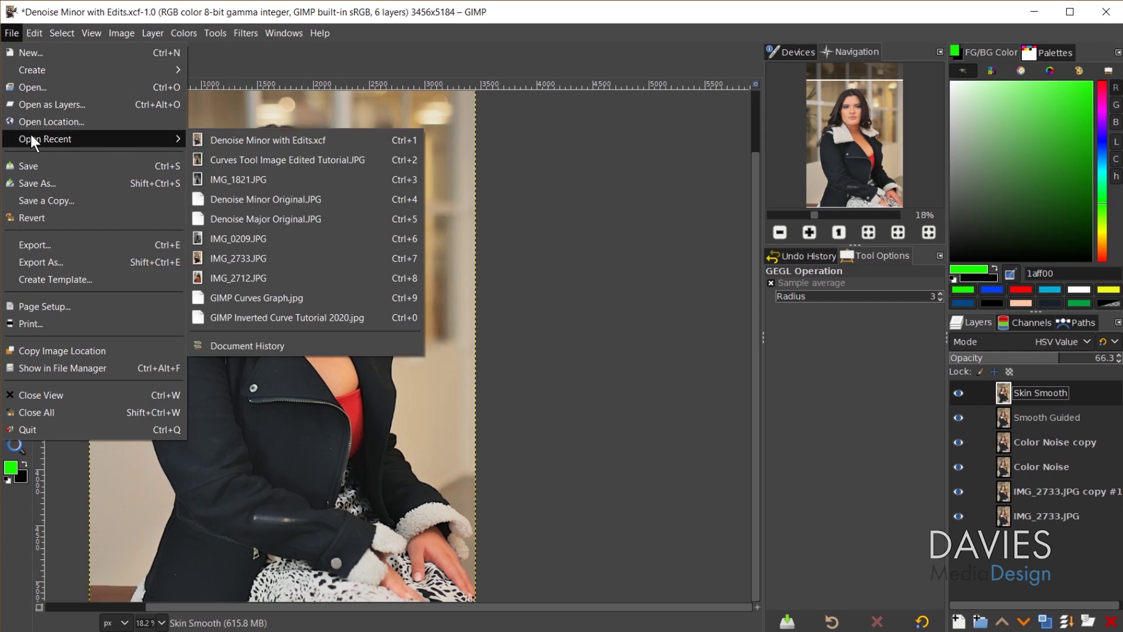
{"action": "left_click", "coordinate": [298, 197]}
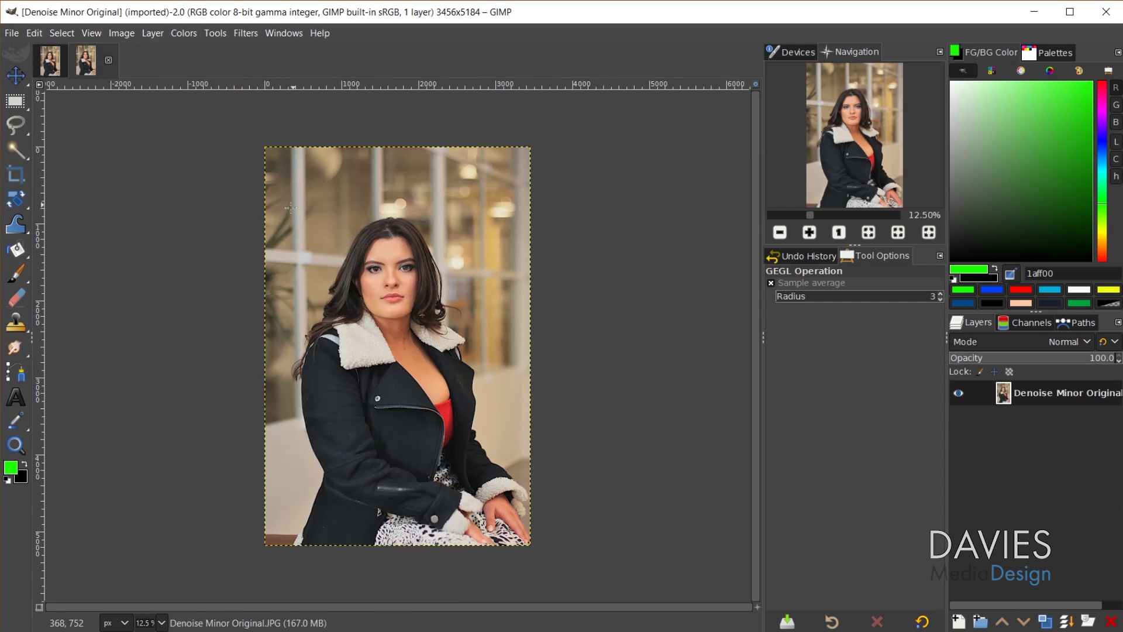
{"action": "scroll", "coordinate": [688, 312], "scroll_direction": "up", "scroll_amount": 6}
{"action": "scroll", "coordinate": [689, 312], "scroll_direction": "down", "scroll_amount": 4}
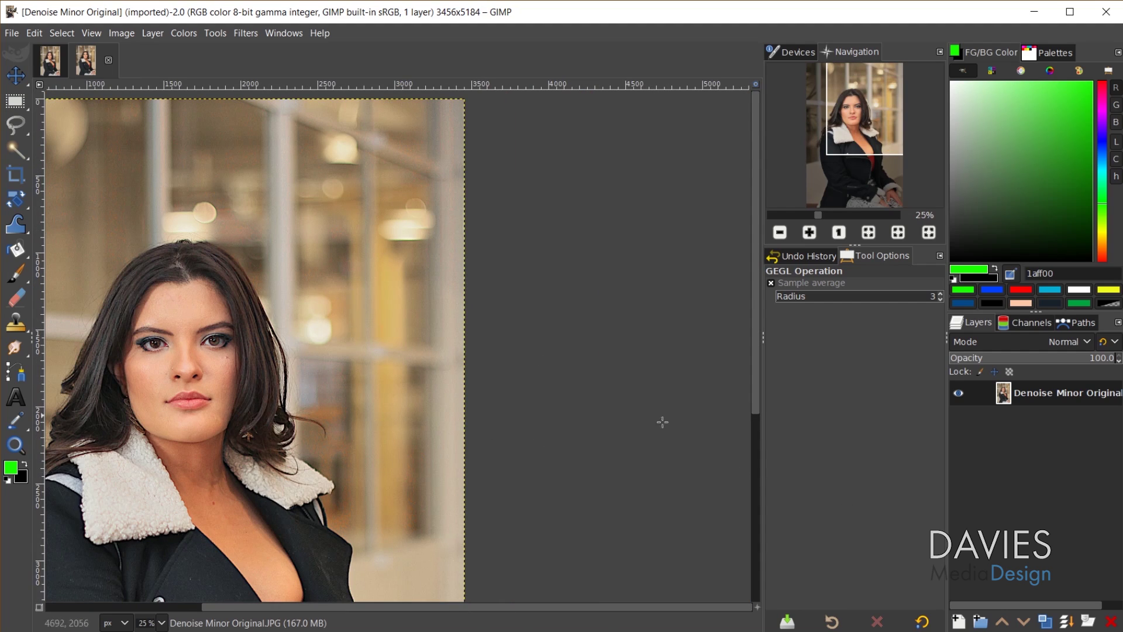
Step: Duplicate the photo layer and rename the copy 'Color Noise'
{"action": "left_click", "coordinate": [1046, 623]}
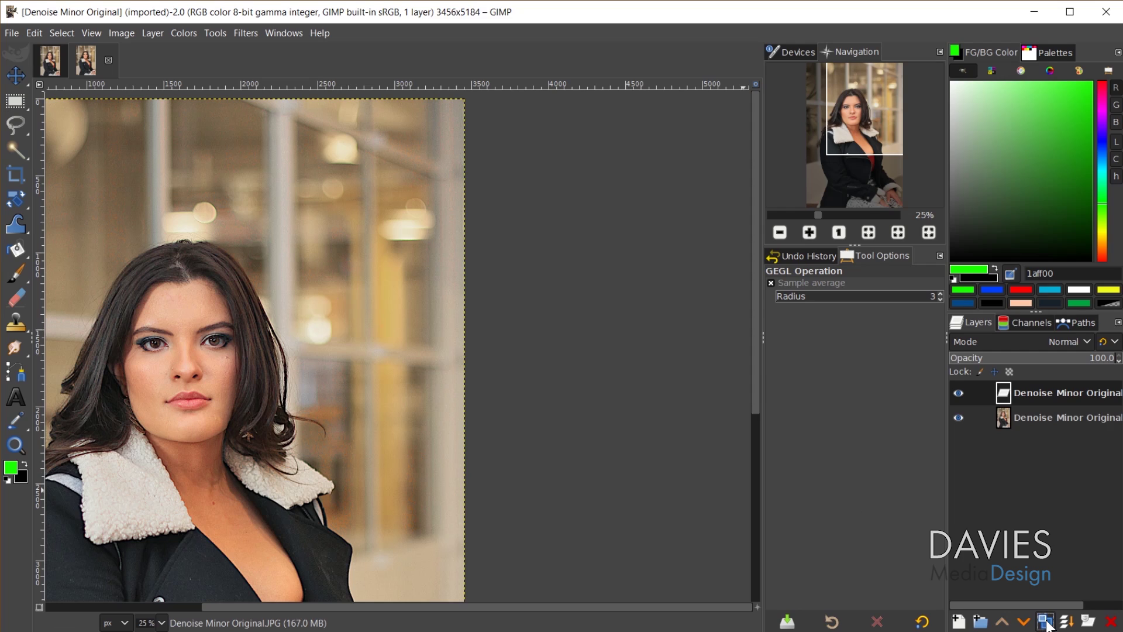
{"action": "double_click", "coordinate": [1036, 388]}
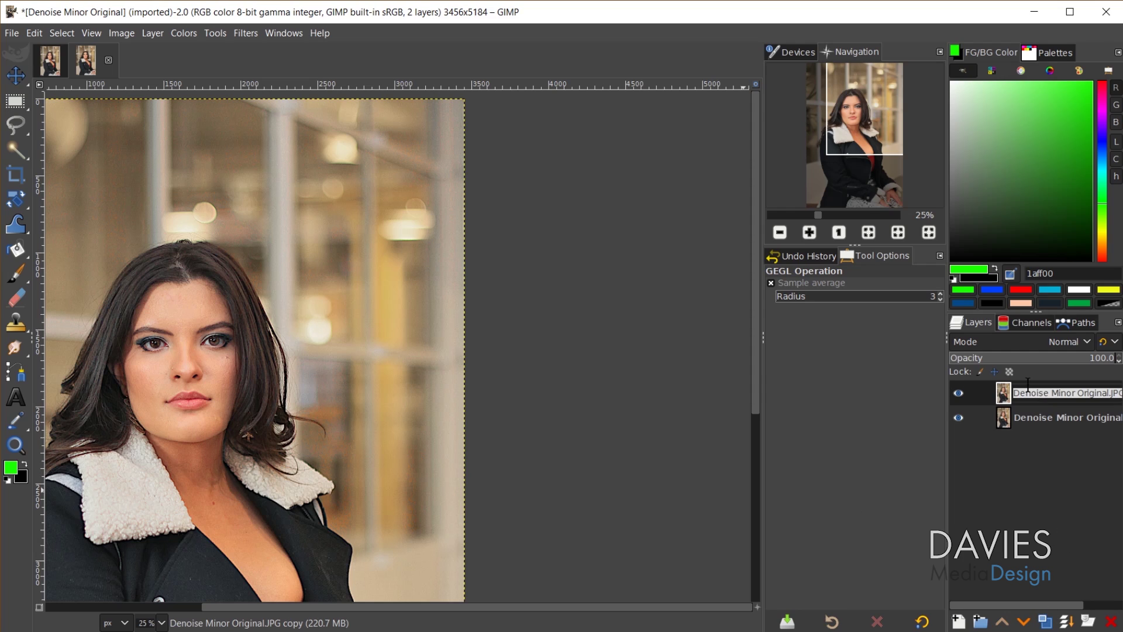
{"action": "type", "text": "Color Noise"}
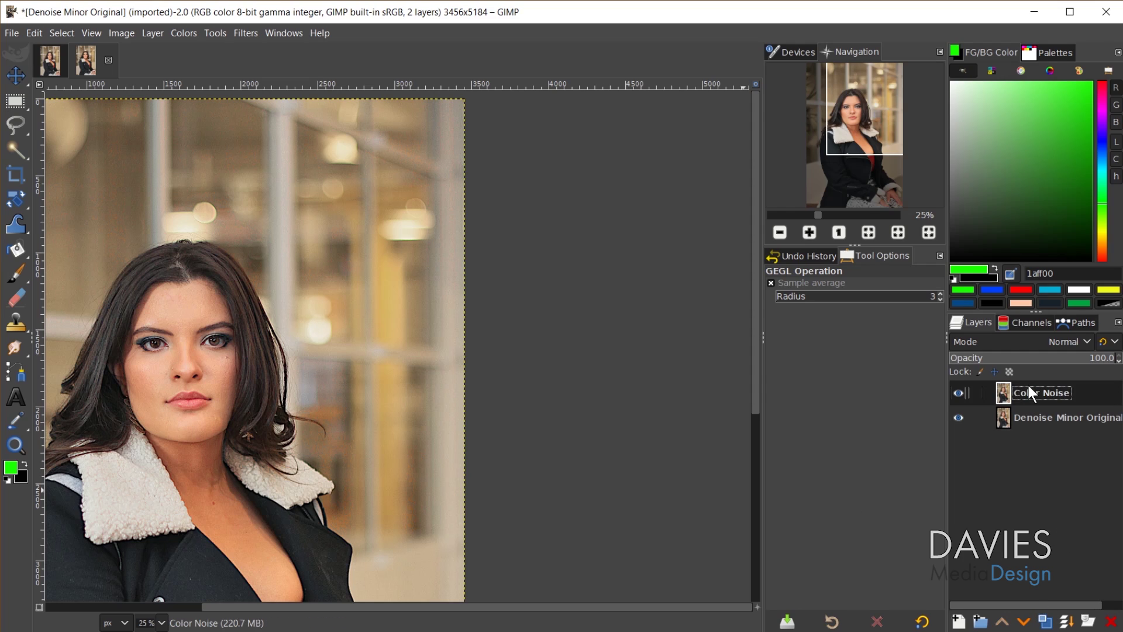
{"action": "key", "text": "Return"}
Step: Open the Gaussian Blur filter for the Color Noise layer
{"action": "left_click", "coordinate": [249, 32]}
{"action": "mouse_move", "coordinate": [275, 129]}
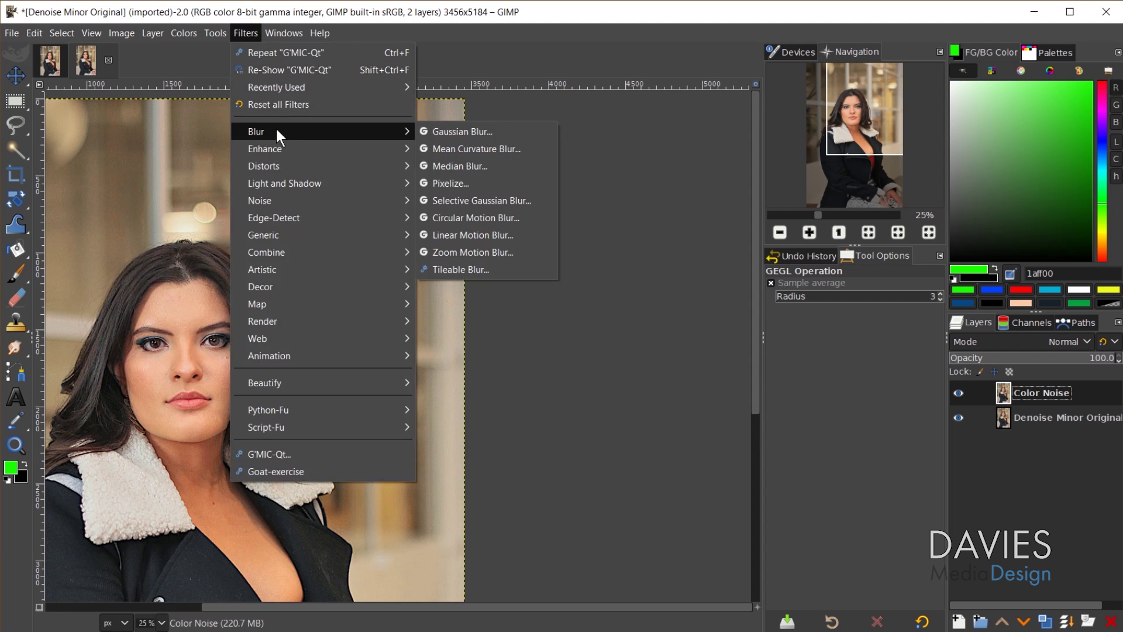
{"action": "left_click", "coordinate": [438, 128]}
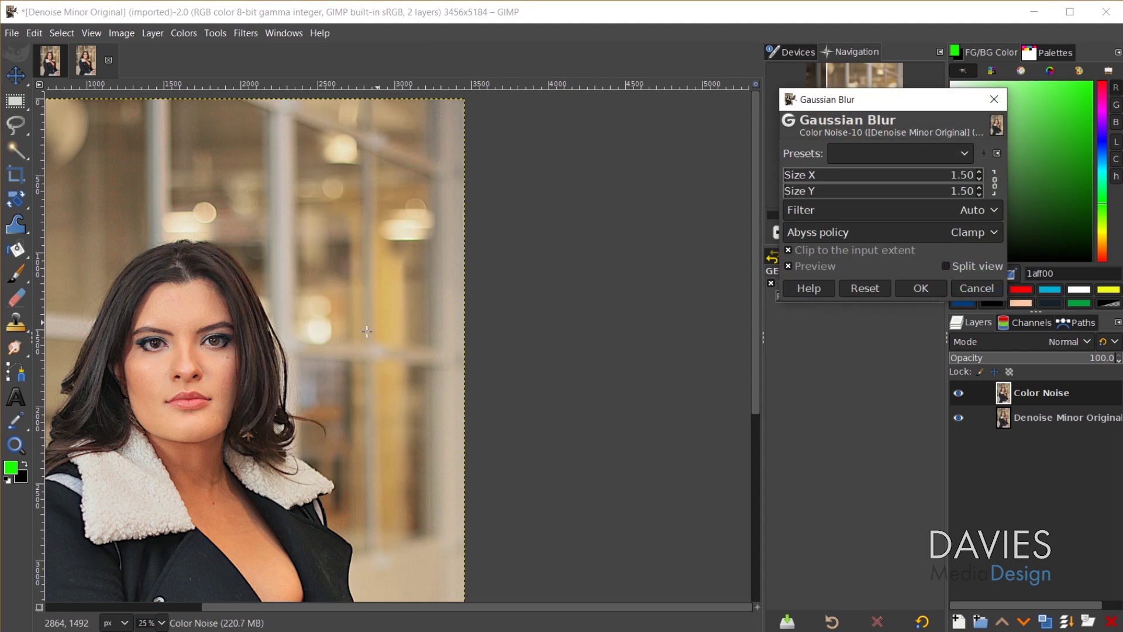
{"action": "scroll", "coordinate": [349, 363], "scroll_direction": "up", "scroll_amount": 3}
{"action": "scroll", "coordinate": [349, 363], "scroll_direction": "up", "scroll_amount": 3}
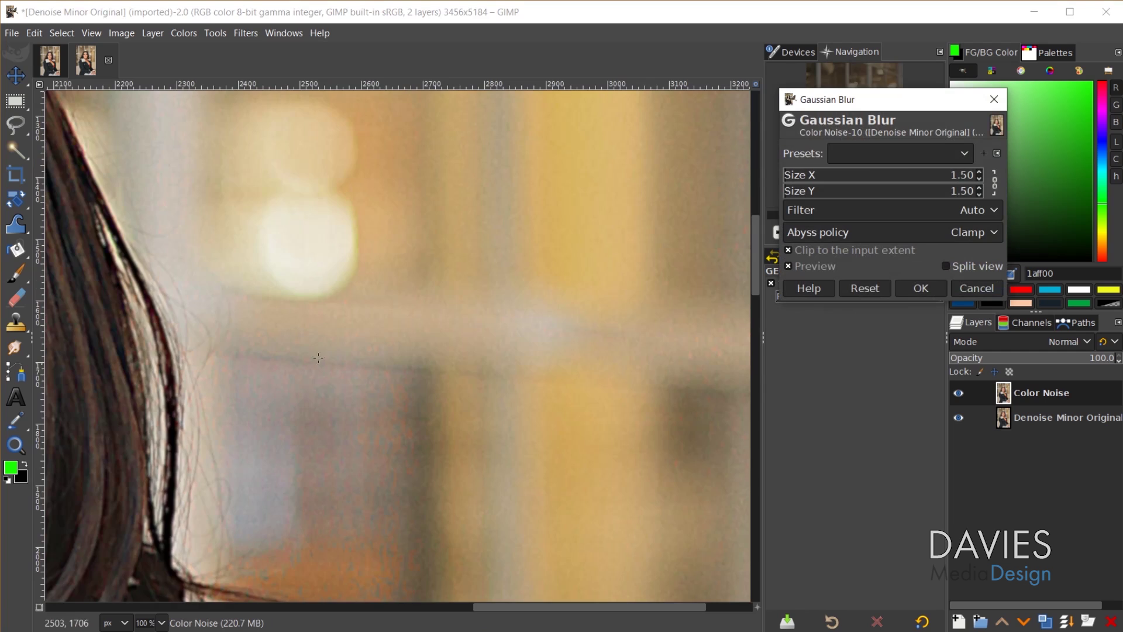
{"action": "scroll", "coordinate": [395, 299], "scroll_direction": "down", "scroll_amount": 1}
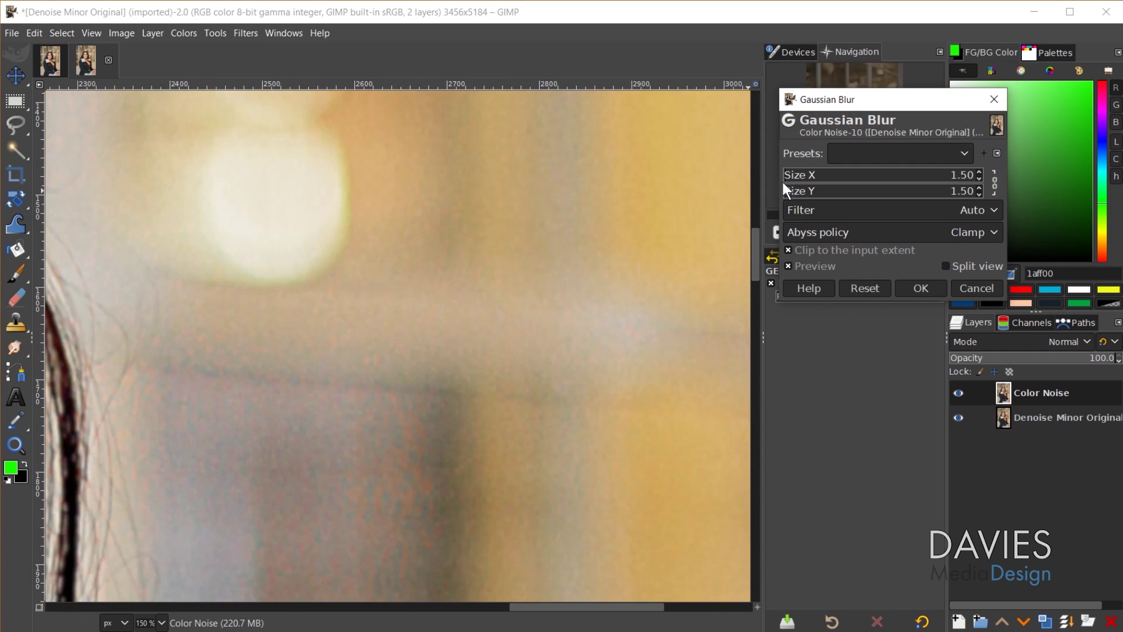
Step: Set the blur size to 6.32, comparing a lower value in the preview
{"action": "left_click_drag", "start_coordinate": [790, 175], "coordinate": [795, 174]}
{"action": "scroll", "coordinate": [589, 325], "scroll_direction": "down", "scroll_amount": 3}
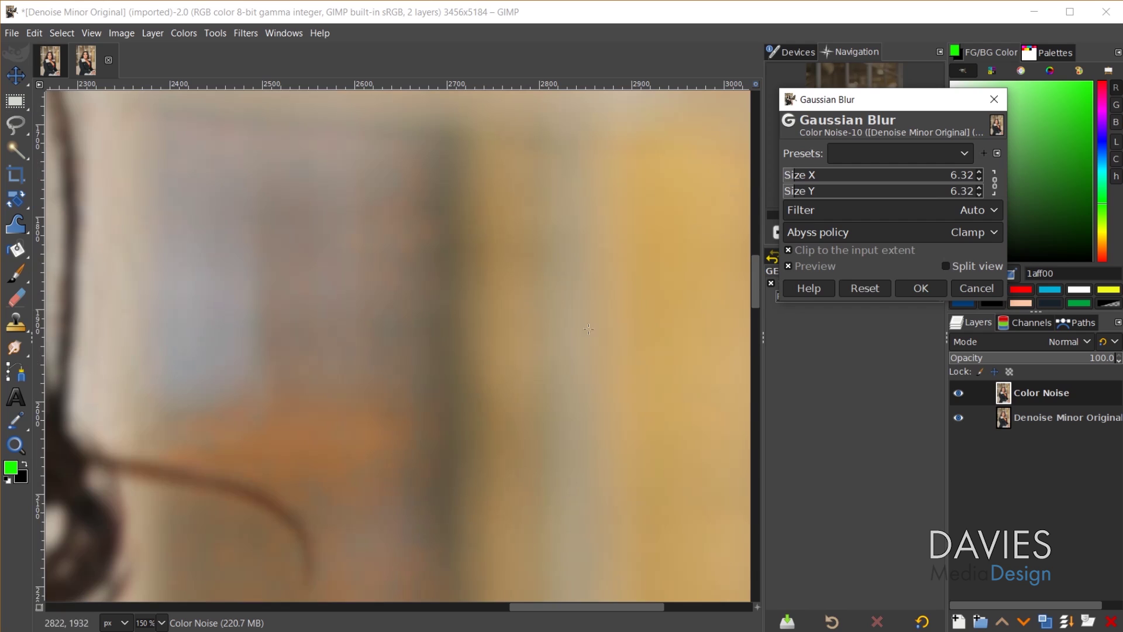
{"action": "left_click", "coordinate": [979, 177]}
{"action": "left_click", "coordinate": [979, 177]}
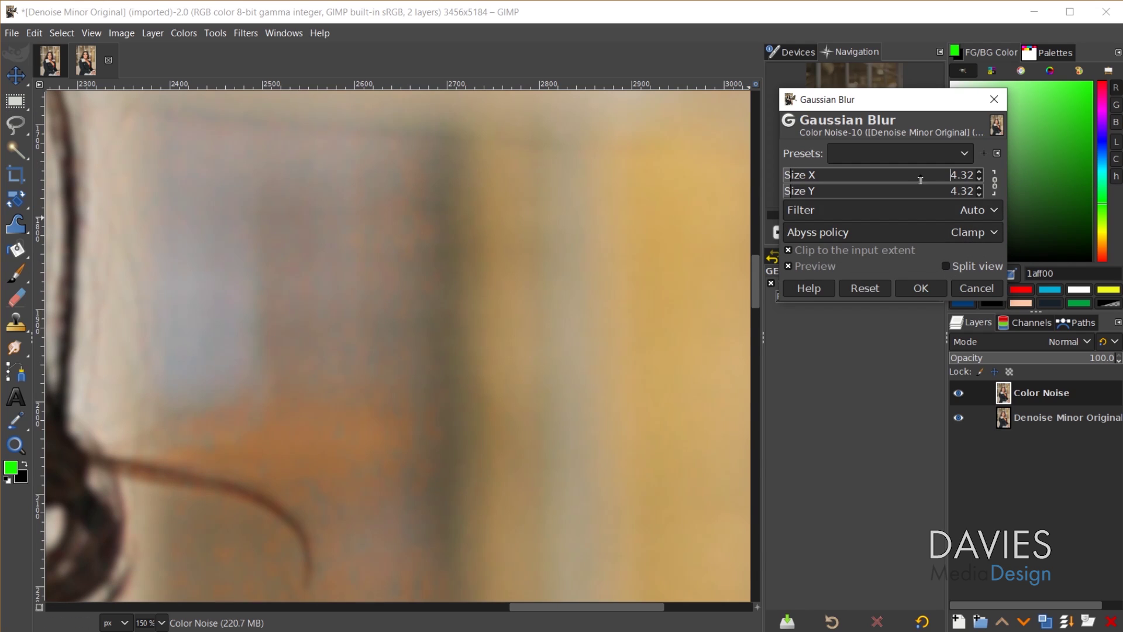
{"action": "left_click", "coordinate": [979, 172]}
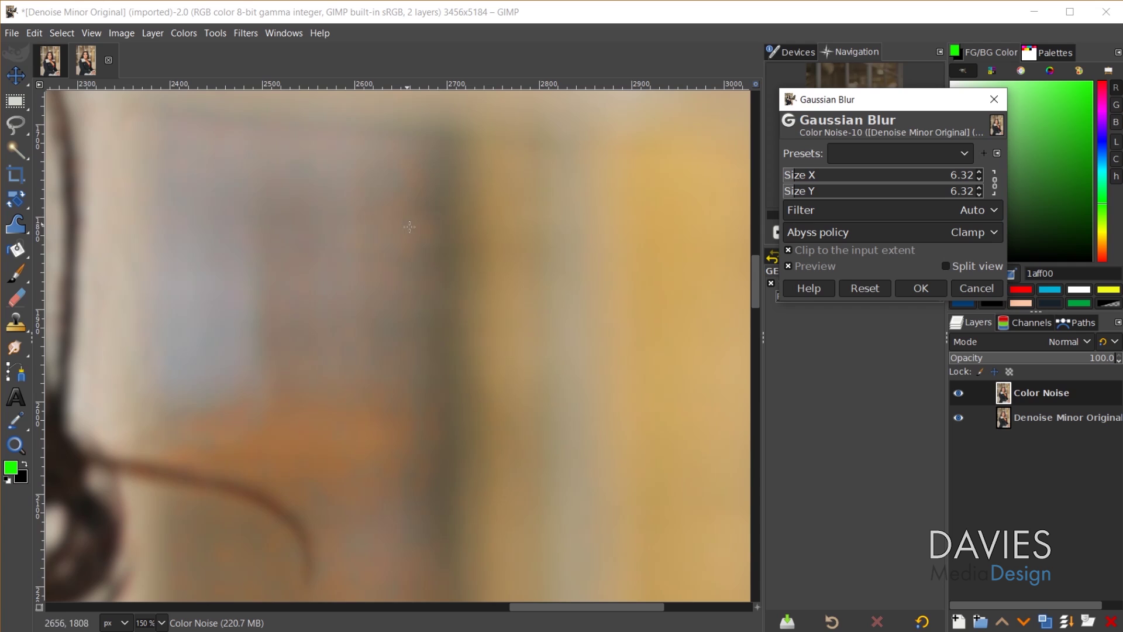
{"action": "scroll", "coordinate": [426, 331], "scroll_direction": "down", "scroll_amount": 1}
{"action": "scroll", "coordinate": [426, 357], "scroll_direction": "up", "scroll_amount": 3}
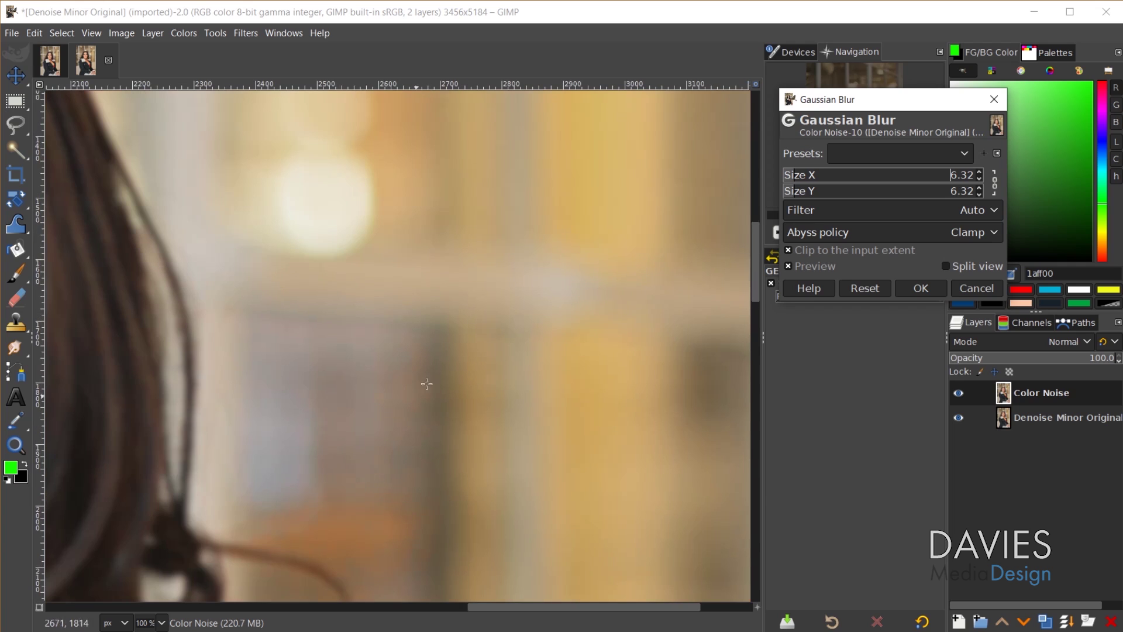
{"action": "scroll", "coordinate": [143, 463], "scroll_direction": "down", "scroll_amount": 2}
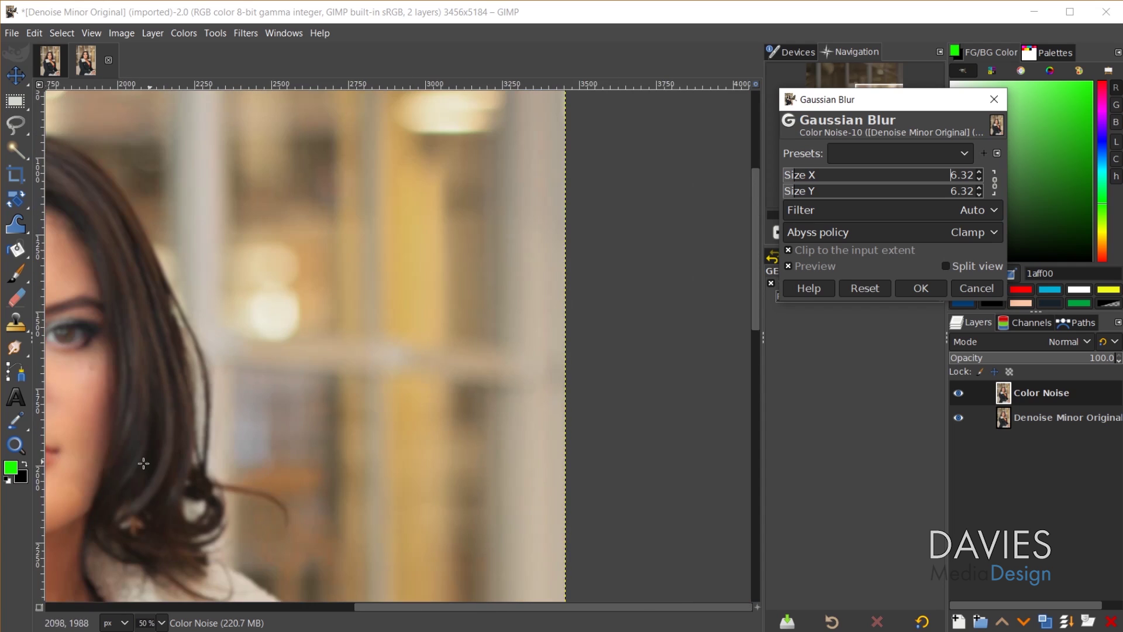
{"action": "left_click_drag", "start_coordinate": [398, 608], "coordinate": [272, 608]}
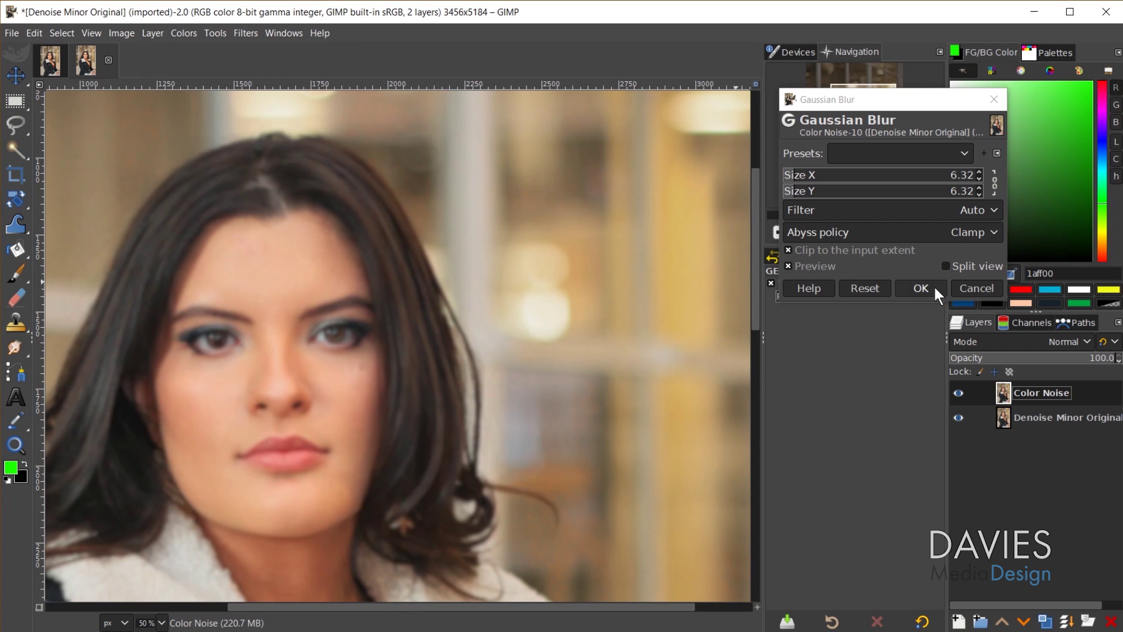
Step: Apply the Gaussian blur and set the Color Noise layer's mode to HSL Color
{"action": "left_click", "coordinate": [934, 290]}
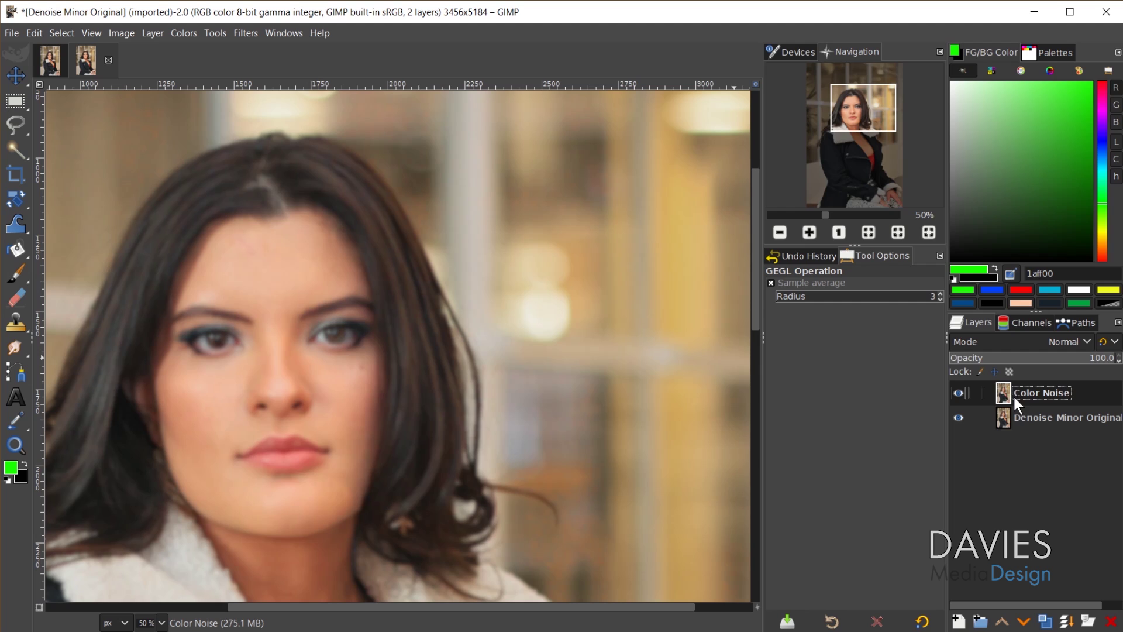
{"action": "left_click", "coordinate": [1016, 344]}
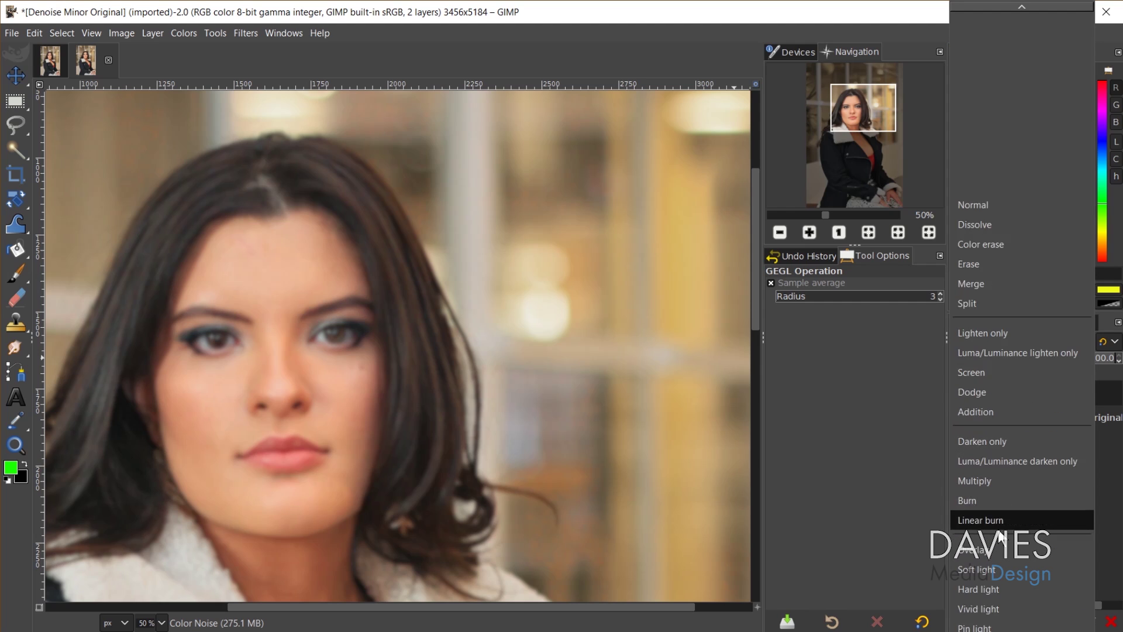
{"action": "scroll", "coordinate": [1000, 520], "scroll_direction": "down", "scroll_amount": 5}
{"action": "scroll", "coordinate": [1001, 533], "scroll_direction": "down", "scroll_amount": 2}
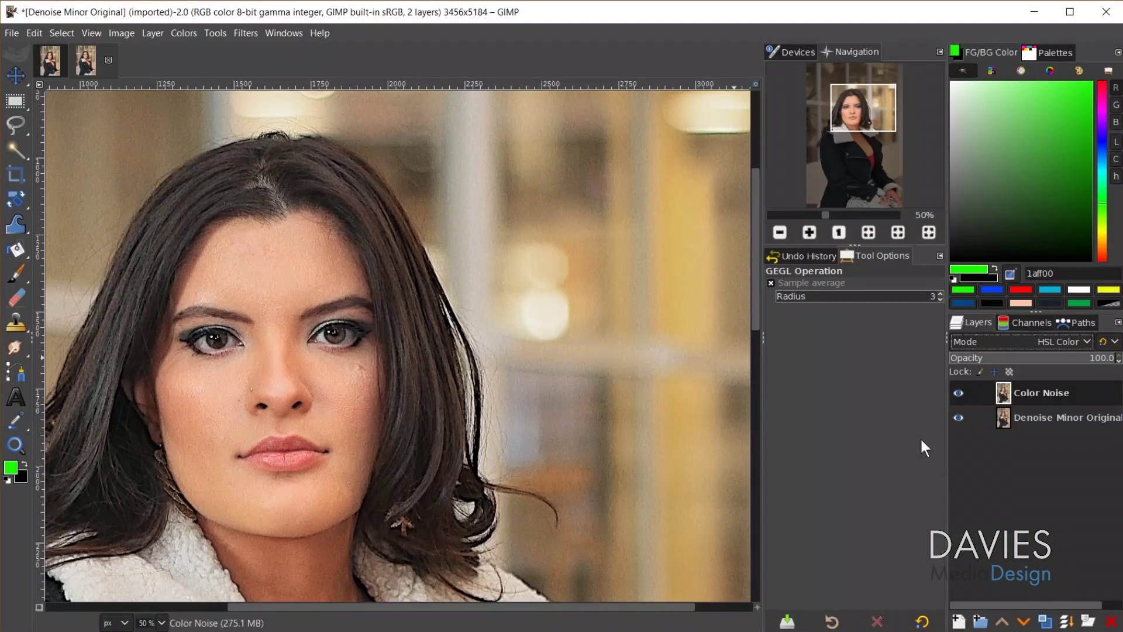
{"action": "scroll", "coordinate": [511, 336], "scroll_direction": "up", "scroll_amount": 2}
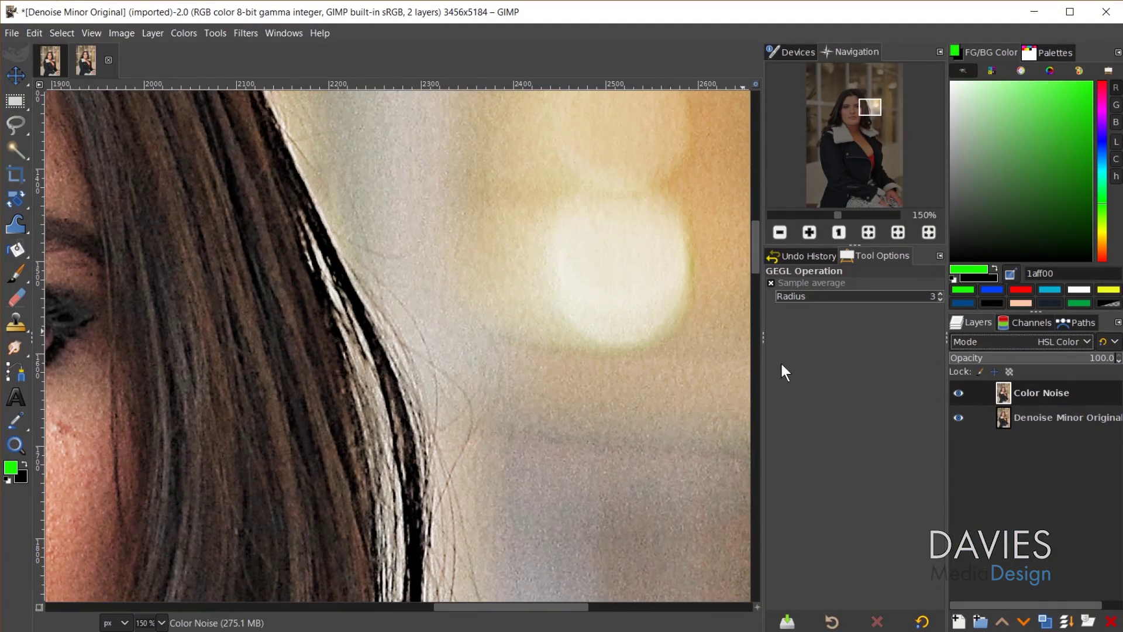
{"action": "left_click_drag", "start_coordinate": [528, 608], "coordinate": [590, 597]}
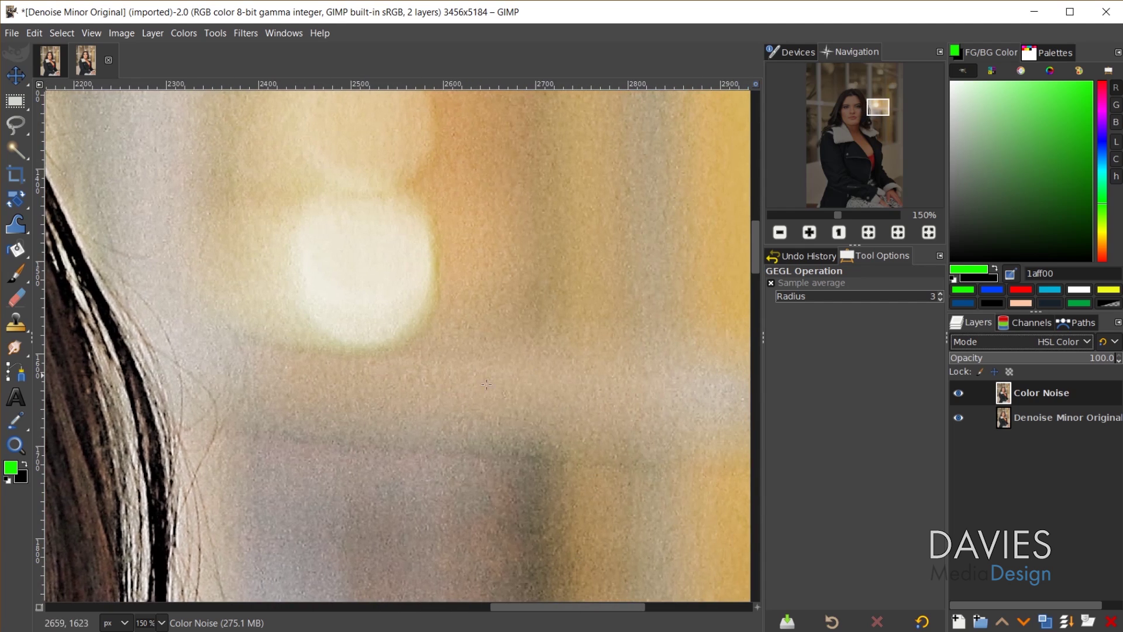
Step: Hide and reshow the Color Noise layer to compare the colour noise reduction
{"action": "left_click", "coordinate": [958, 392]}
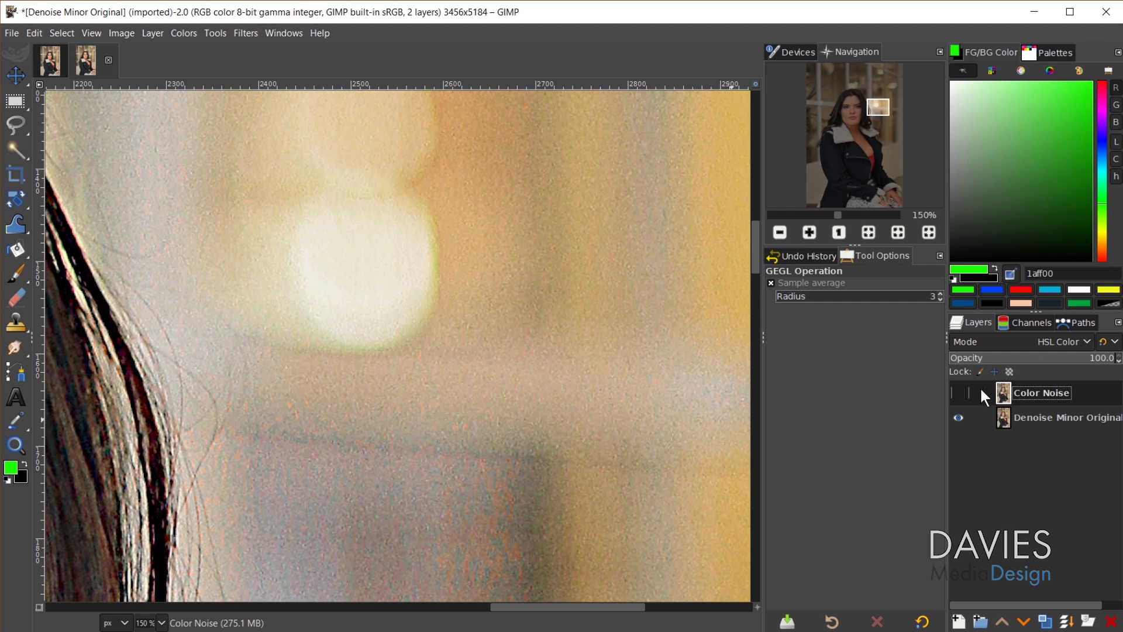
{"action": "left_click", "coordinate": [957, 393]}
{"action": "scroll", "coordinate": [434, 408], "scroll_direction": "down", "scroll_amount": 1}
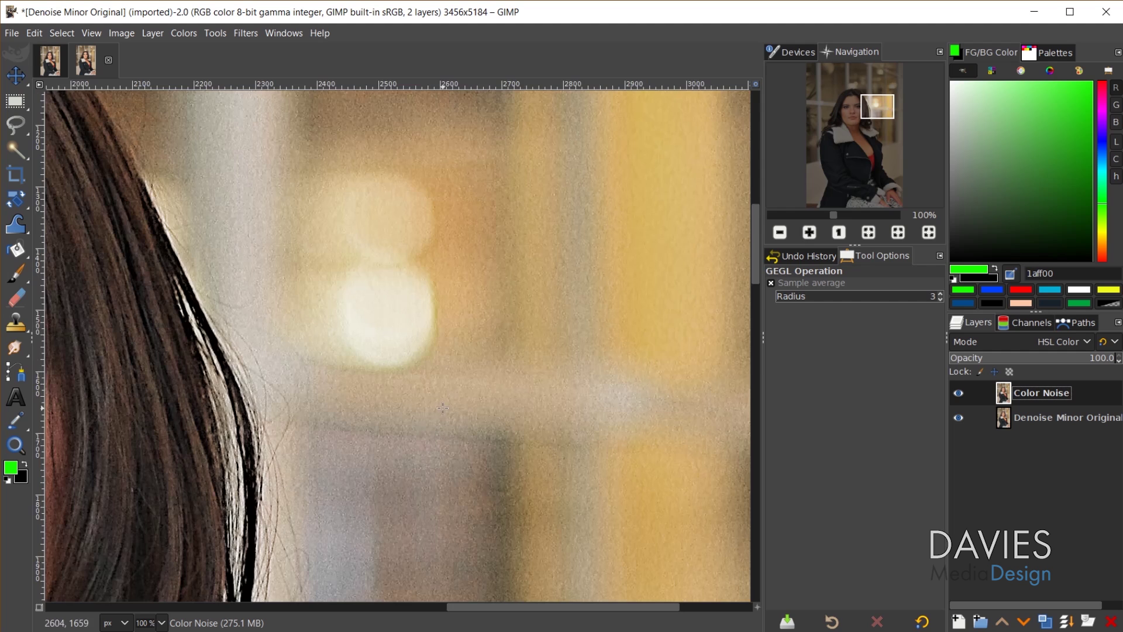
{"action": "scroll", "coordinate": [442, 408], "scroll_direction": "up", "scroll_amount": 2}
{"action": "scroll", "coordinate": [453, 433], "scroll_direction": "up", "scroll_amount": 1}
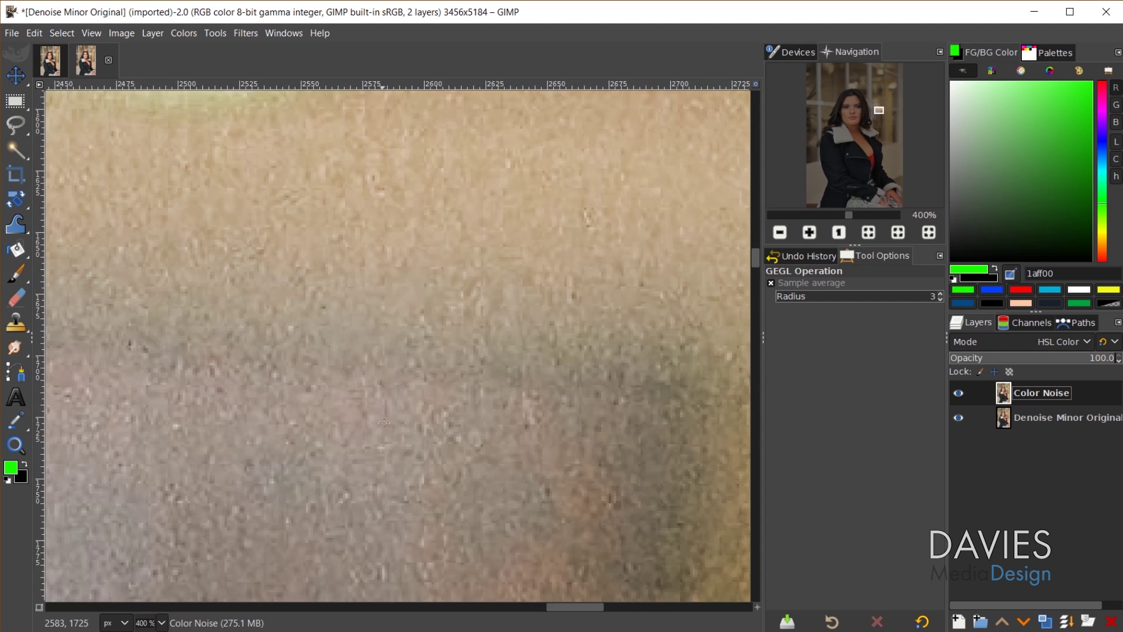
{"action": "scroll", "coordinate": [383, 421], "scroll_direction": "down", "scroll_amount": 3}
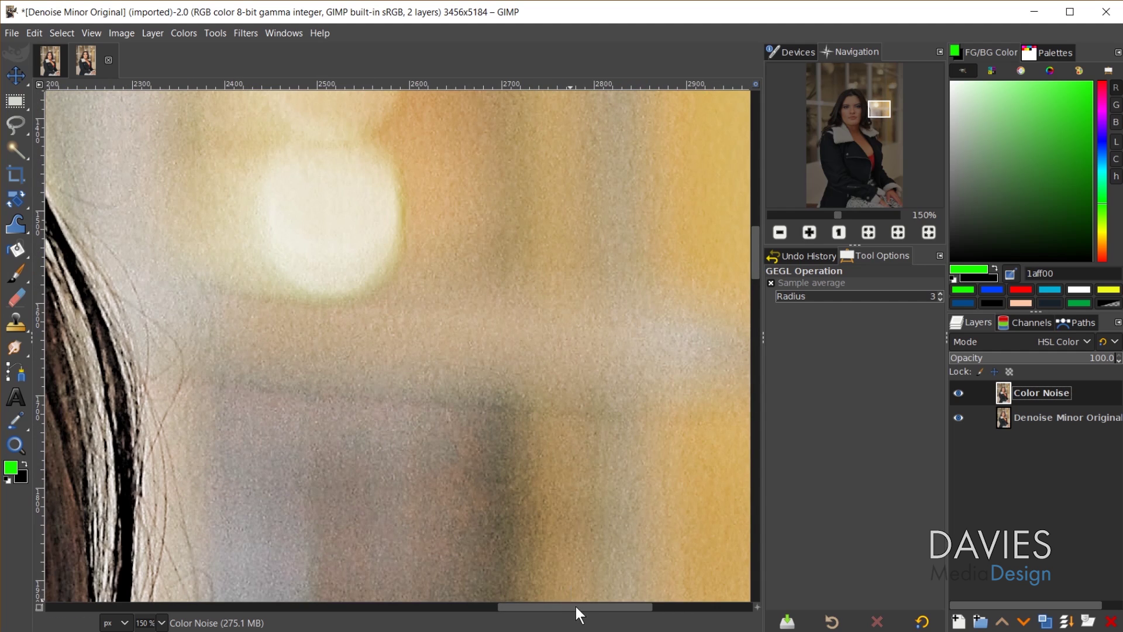
{"action": "left_click_drag", "start_coordinate": [577, 607], "coordinate": [473, 586]}
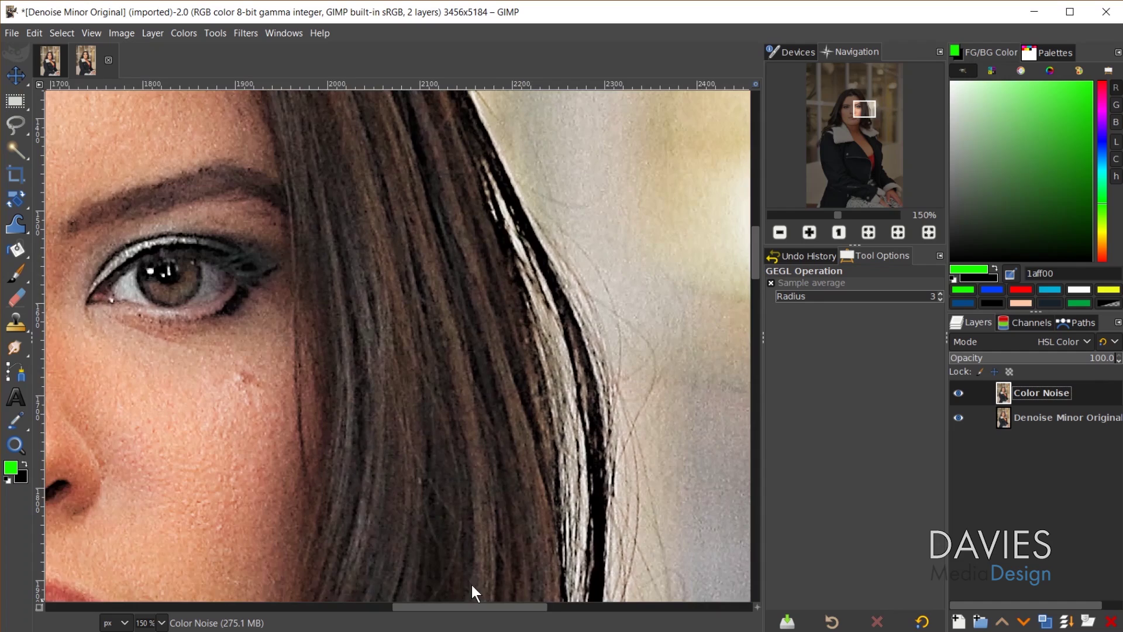
{"action": "scroll", "coordinate": [486, 584], "scroll_direction": "down", "scroll_amount": 1}
{"action": "scroll", "coordinate": [616, 397], "scroll_direction": "down", "scroll_amount": 1}
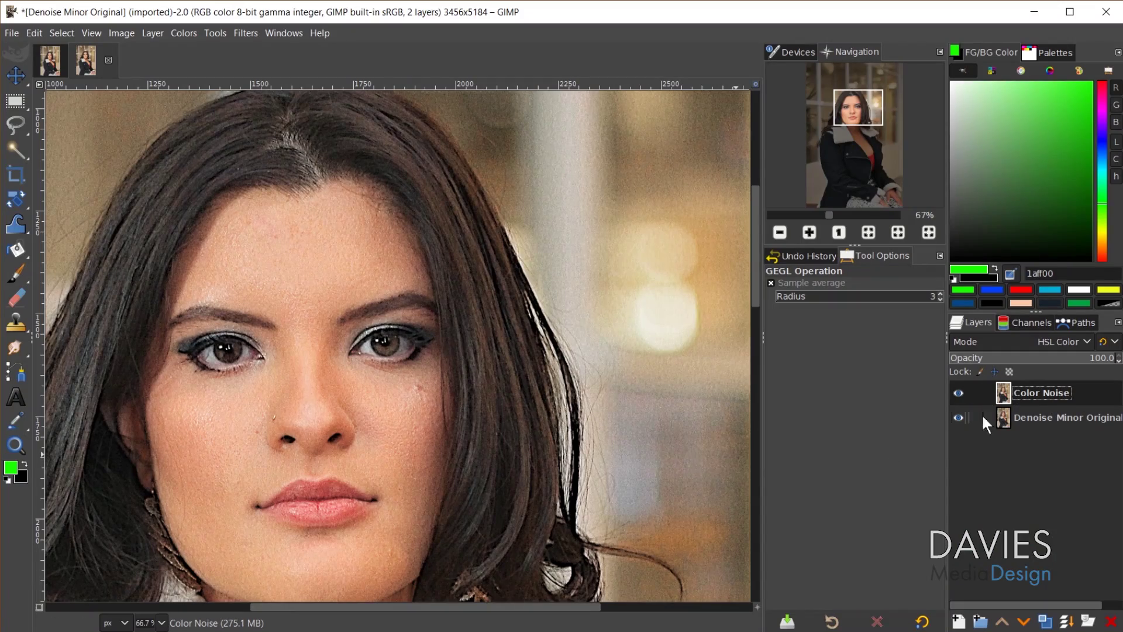
Step: Create a new layer from visible, producing a merged 'Visible' layer on top
{"action": "left_click", "coordinate": [160, 30]}
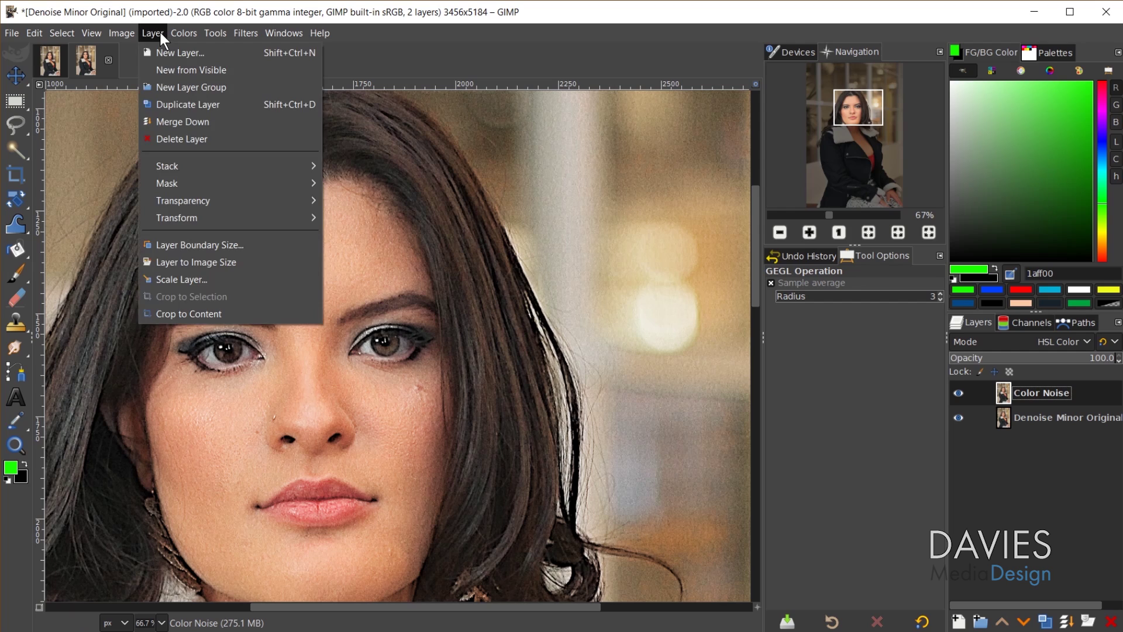
{"action": "left_click", "coordinate": [168, 76]}
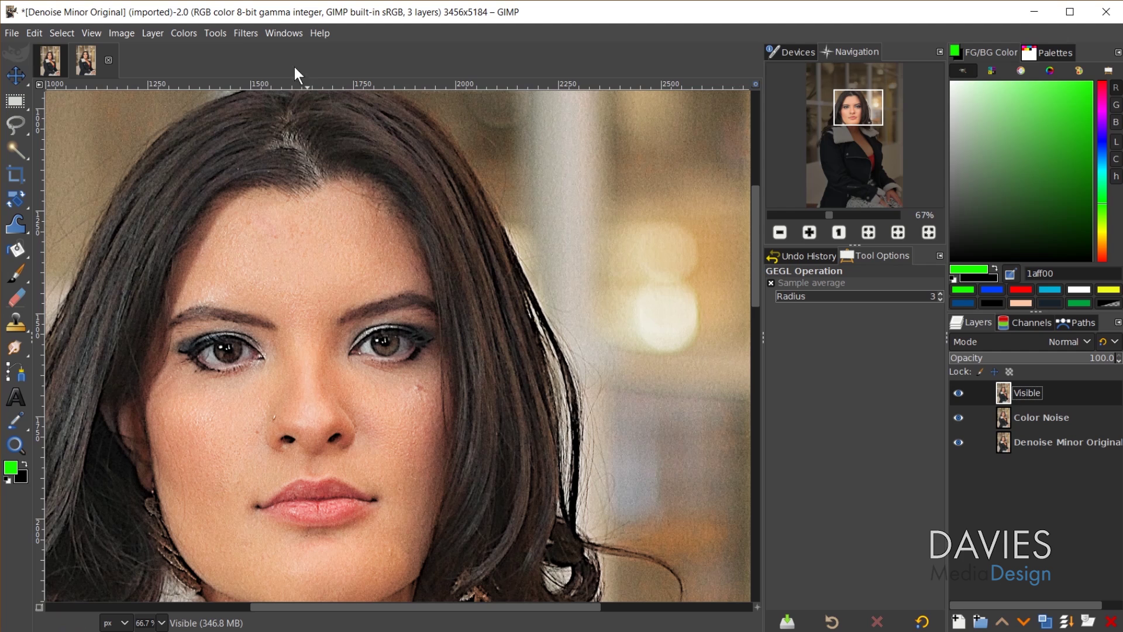
{"action": "left_click", "coordinate": [240, 32]}
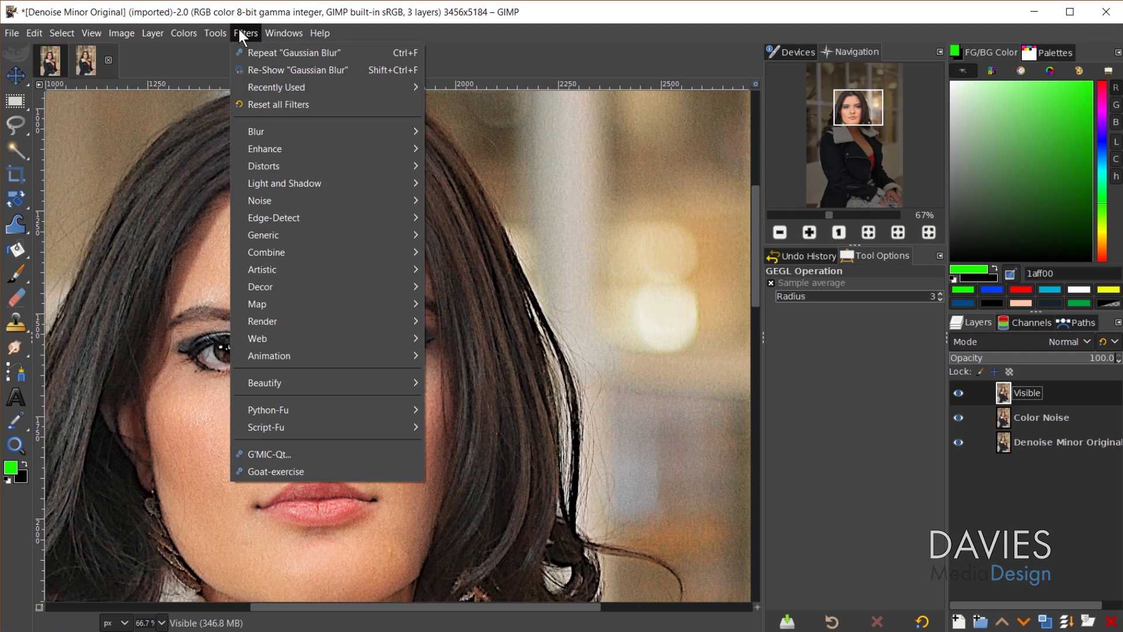
Step: Launch G'MIC-Qt, search for 'smooth' and pan the preview across face, hair and background
{"action": "left_click", "coordinate": [275, 454]}
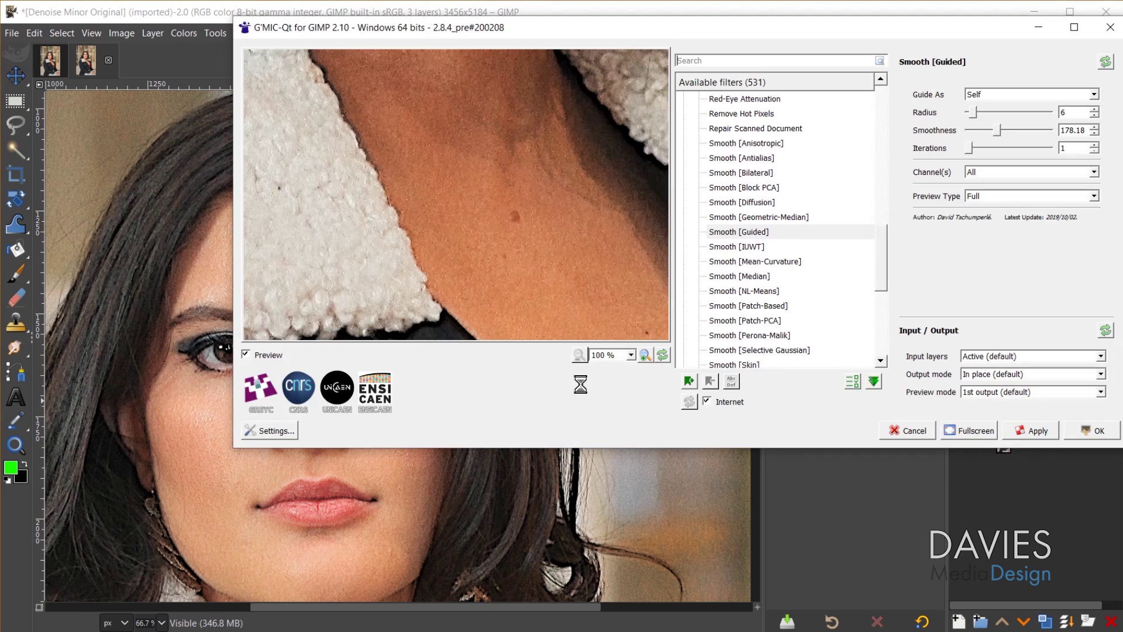
{"action": "left_click", "coordinate": [704, 61]}
{"action": "type", "text": "smooth"}
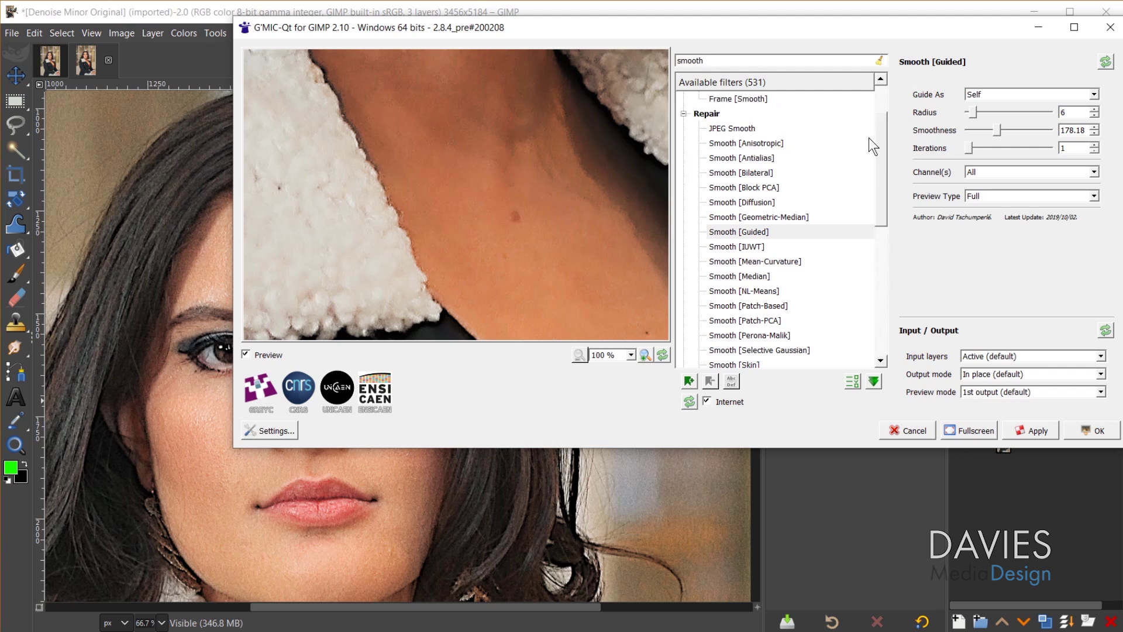
{"action": "left_click_drag", "start_coordinate": [881, 138], "coordinate": [884, 104]}
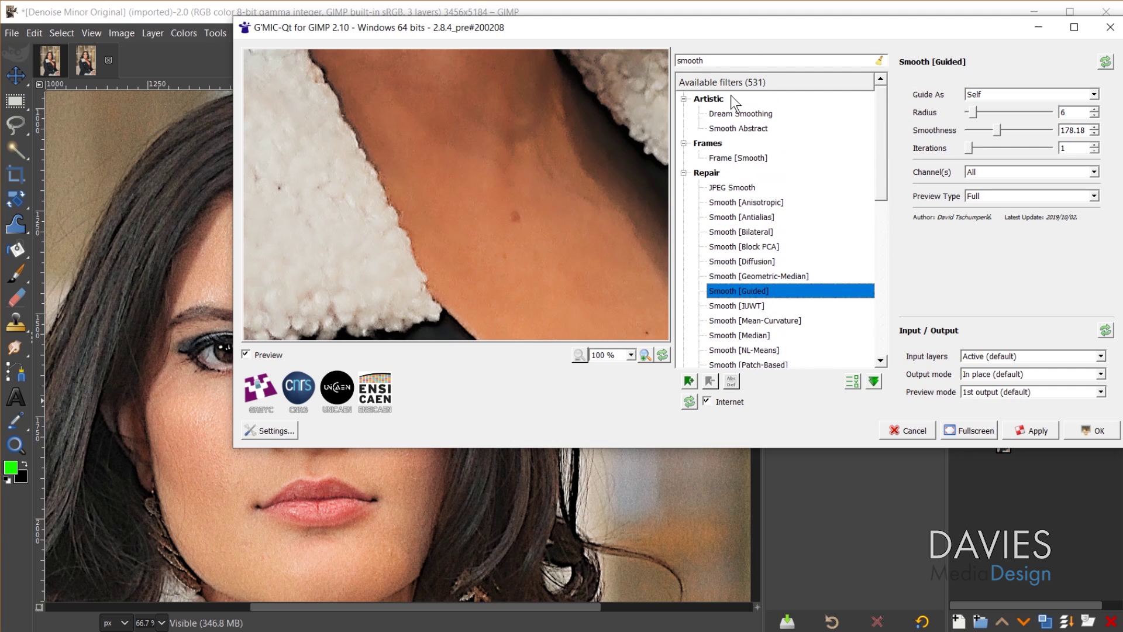
{"action": "left_click_drag", "start_coordinate": [592, 100], "coordinate": [497, 332]}
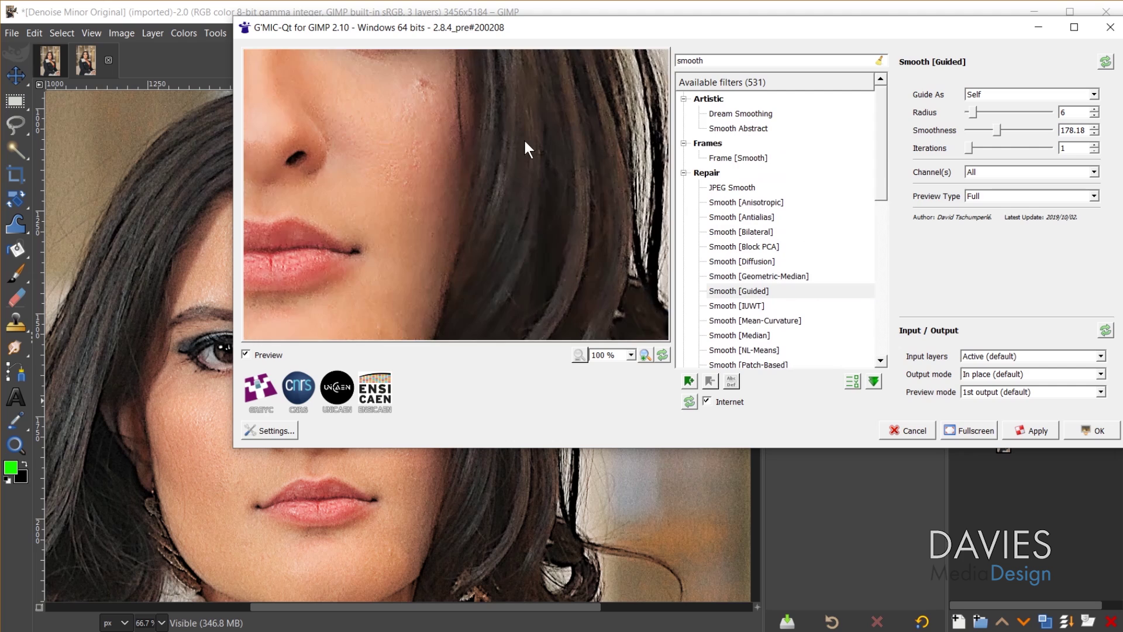
{"action": "left_click_drag", "start_coordinate": [524, 138], "coordinate": [479, 192]}
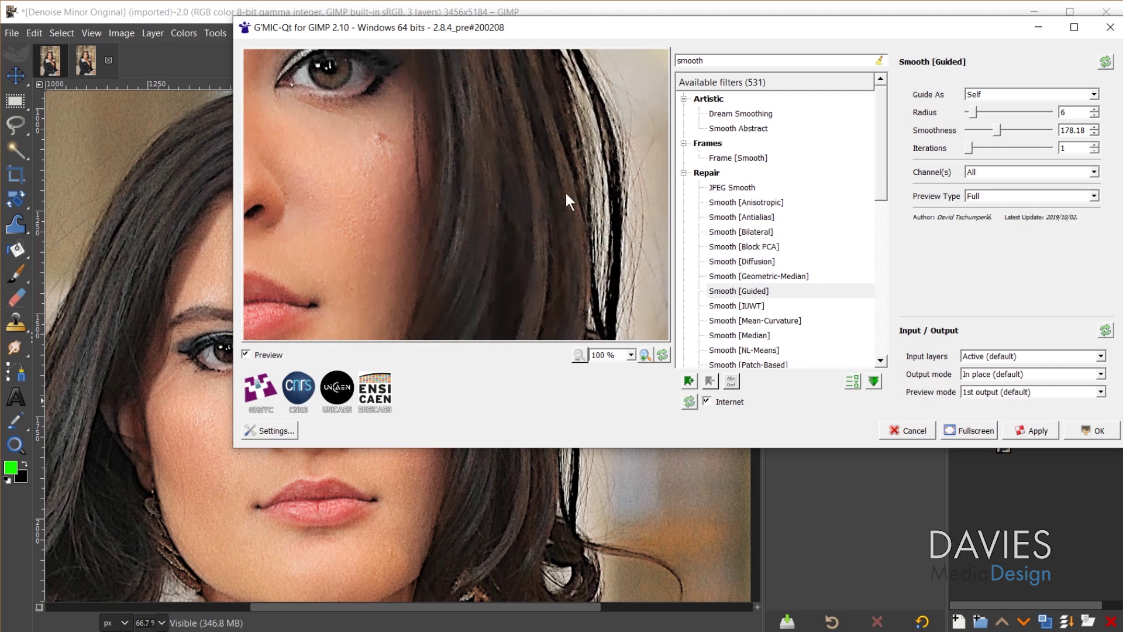
{"action": "left_click_drag", "start_coordinate": [566, 199], "coordinate": [409, 216]}
{"action": "left_click_drag", "start_coordinate": [556, 231], "coordinate": [308, 221]}
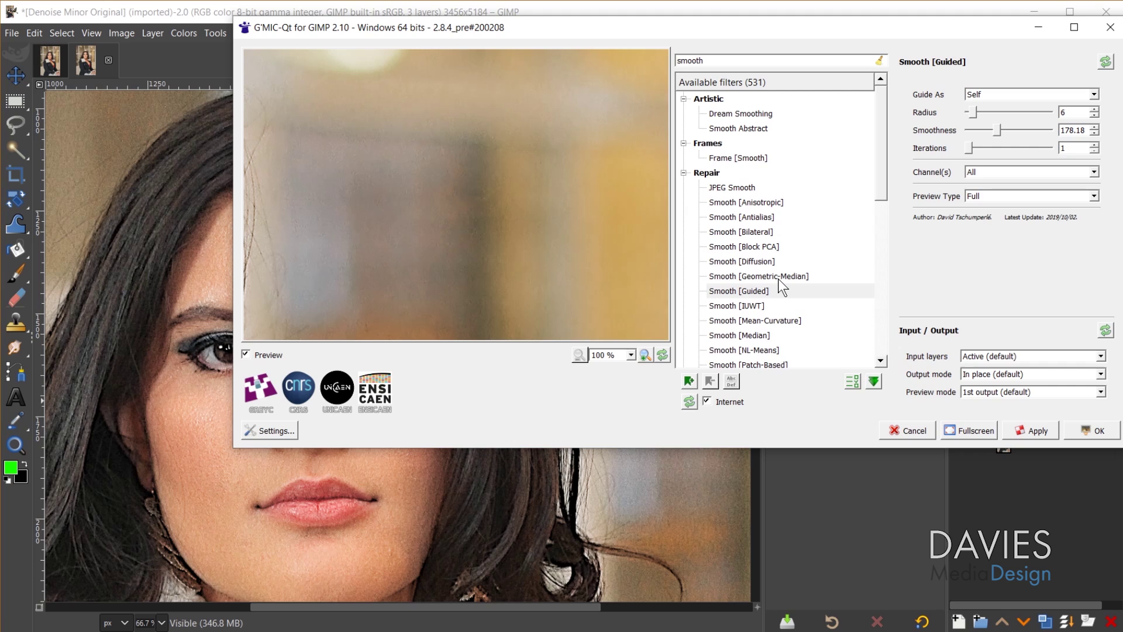
Step: Try Dream Smoothing, then use Smooth [Guided] with Smoothness 174.59 after testing 341.5
{"action": "left_click", "coordinate": [758, 115]}
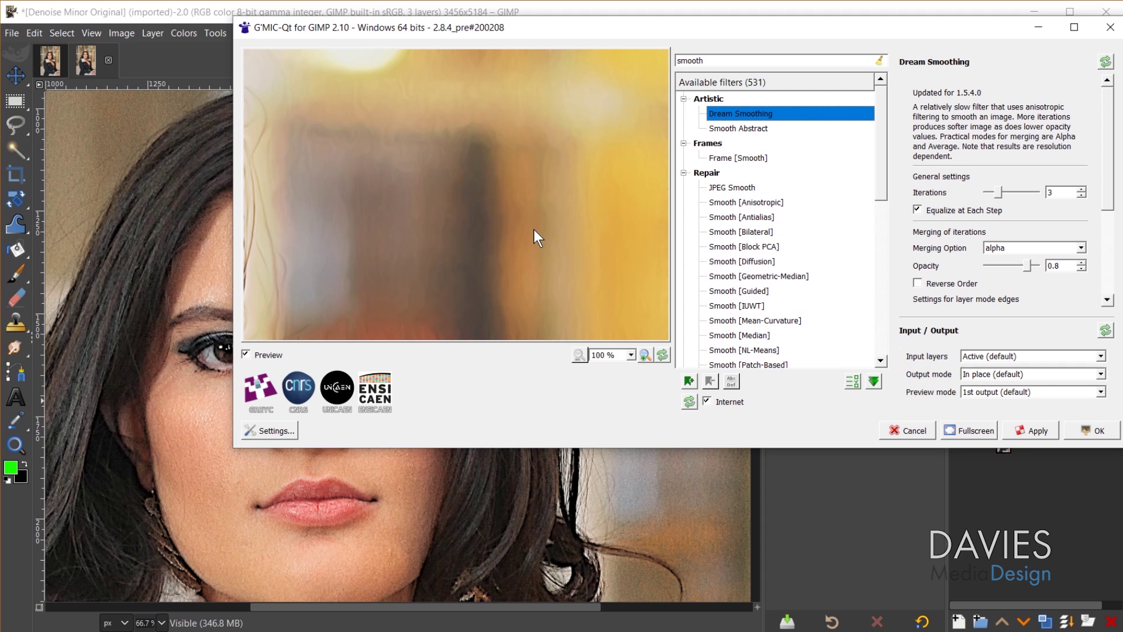
{"action": "left_click_drag", "start_coordinate": [882, 132], "coordinate": [883, 176]}
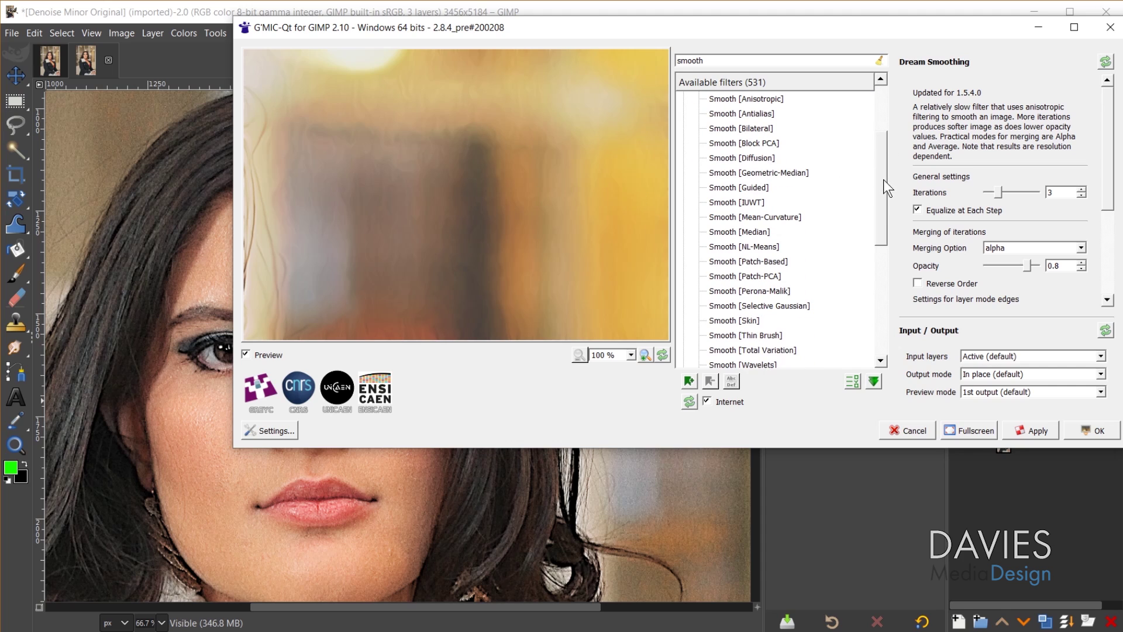
{"action": "left_click", "coordinate": [749, 187]}
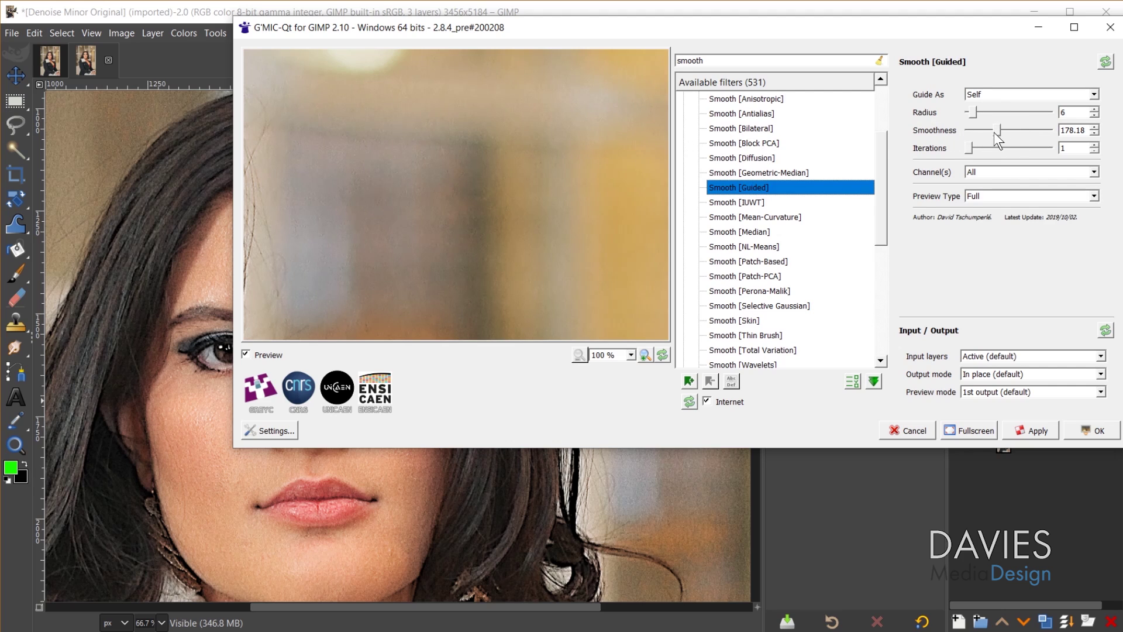
{"action": "left_click_drag", "start_coordinate": [997, 130], "coordinate": [1022, 128]}
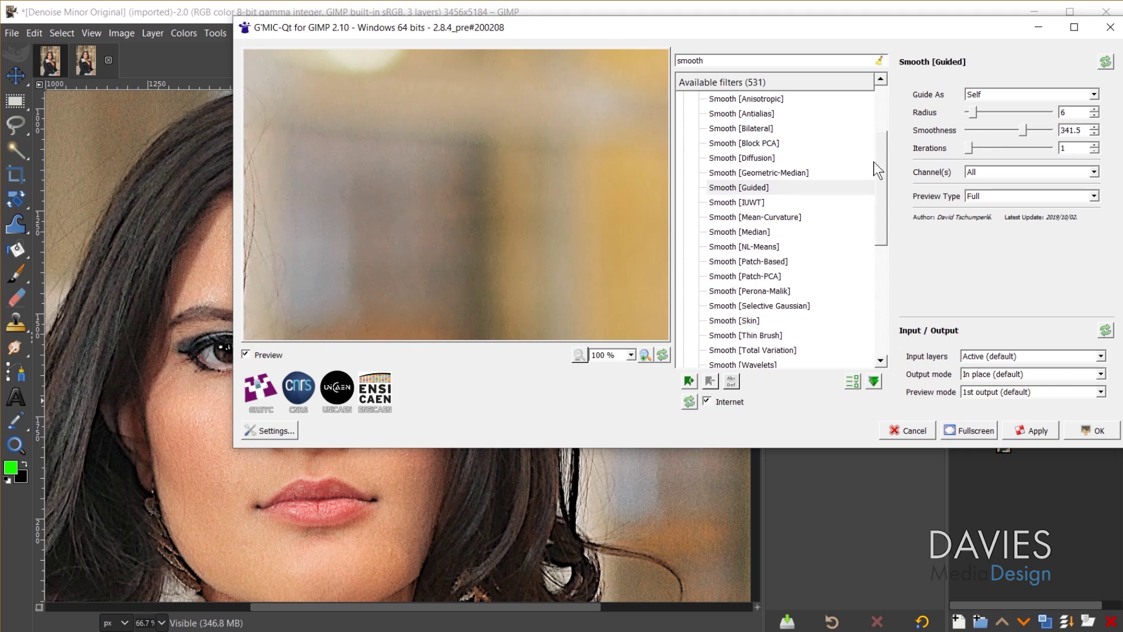
{"action": "left_click_drag", "start_coordinate": [1019, 129], "coordinate": [993, 133]}
{"action": "scroll", "coordinate": [724, 253], "scroll_direction": "up", "scroll_amount": 1}
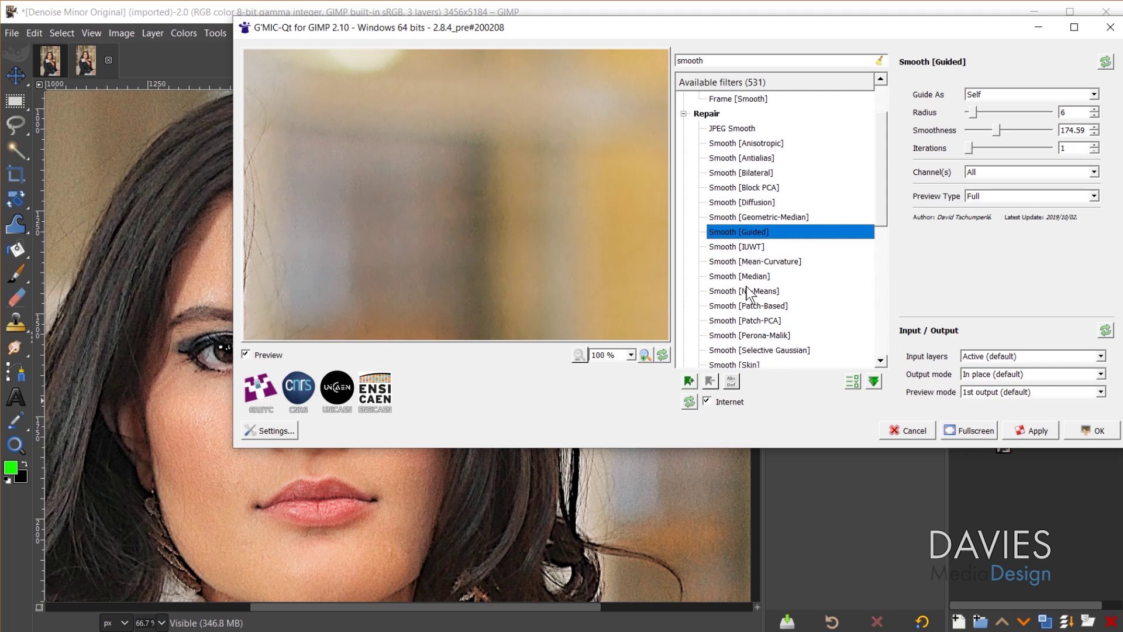
Step: Search 'skin', choose Easy Skin Retouch and check the preview over hair, eyes and lips
{"action": "double_click", "coordinate": [737, 60]}
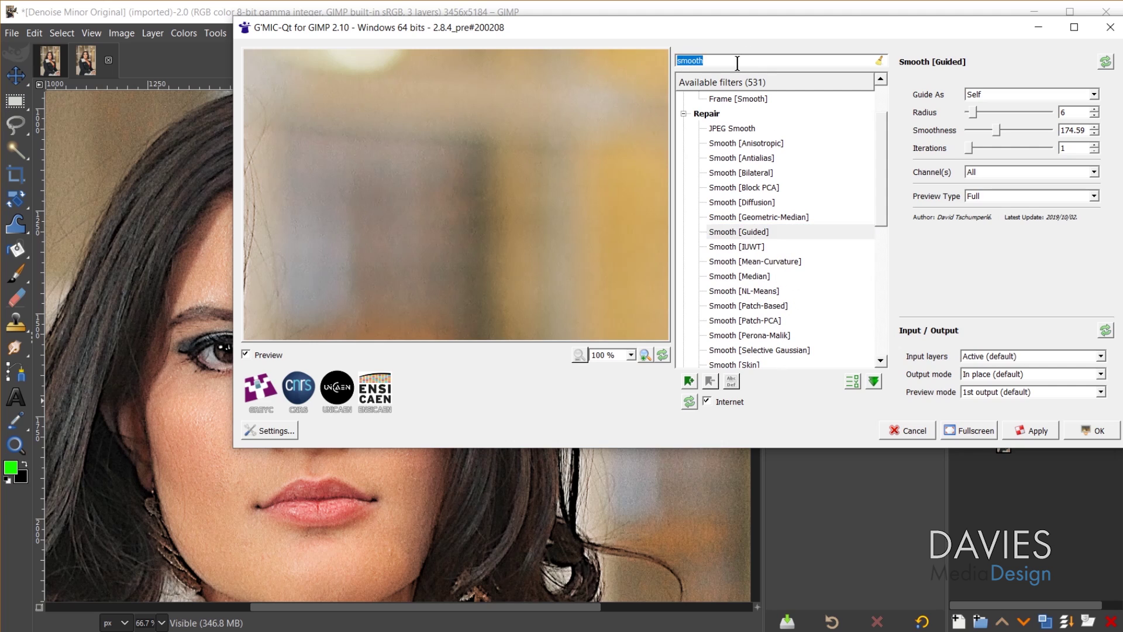
{"action": "type", "text": "skin"}
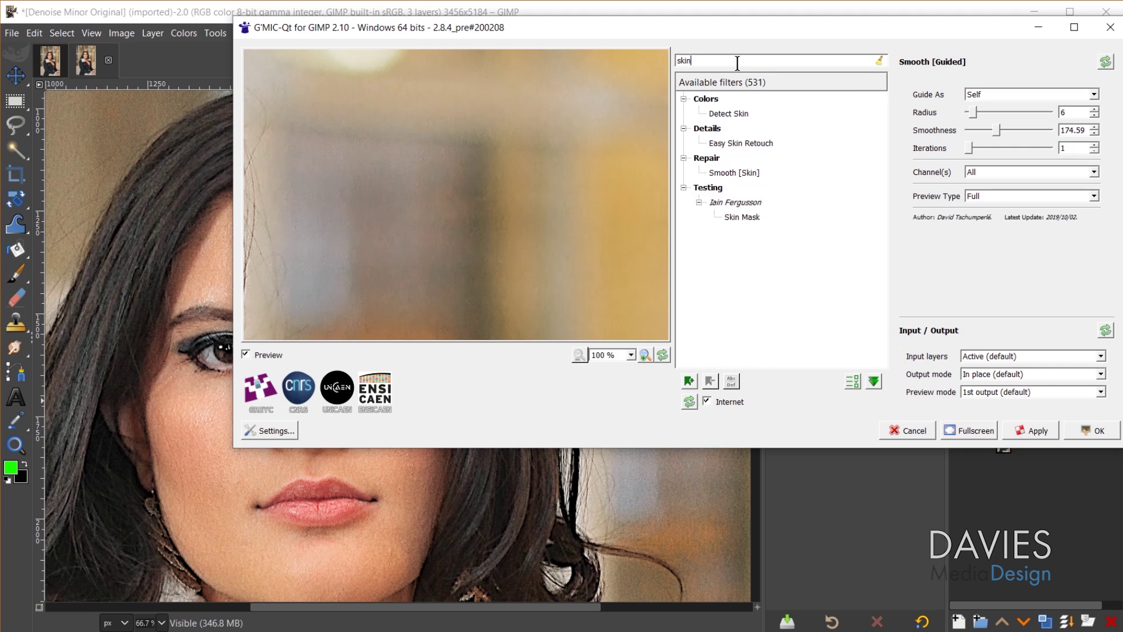
{"action": "left_click", "coordinate": [749, 143]}
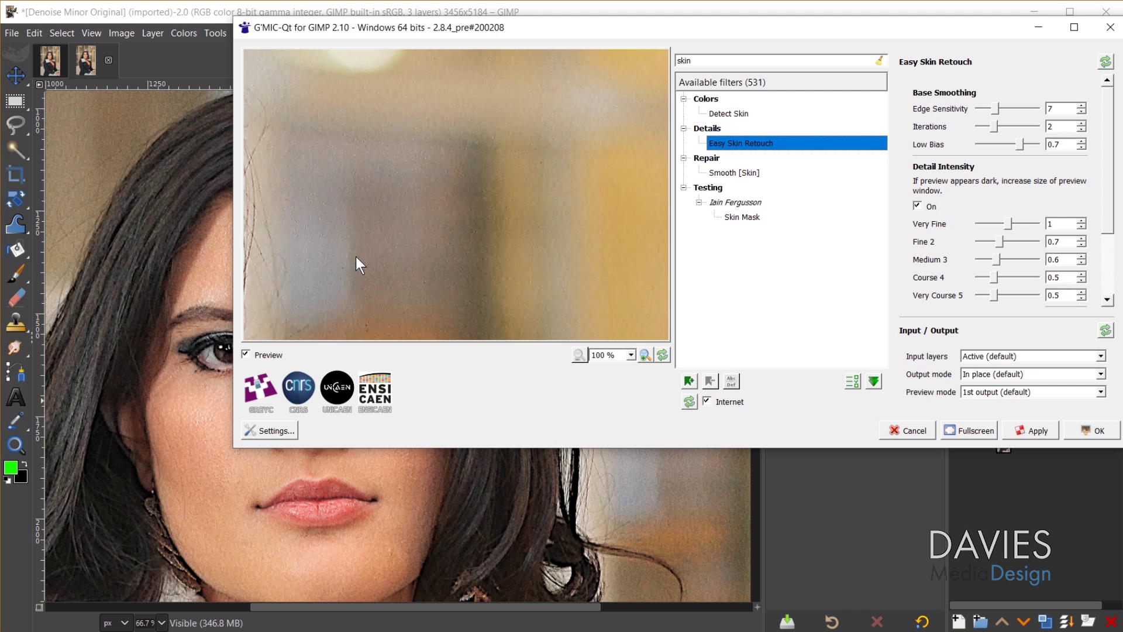
{"action": "left_click_drag", "start_coordinate": [357, 235], "coordinate": [493, 221]}
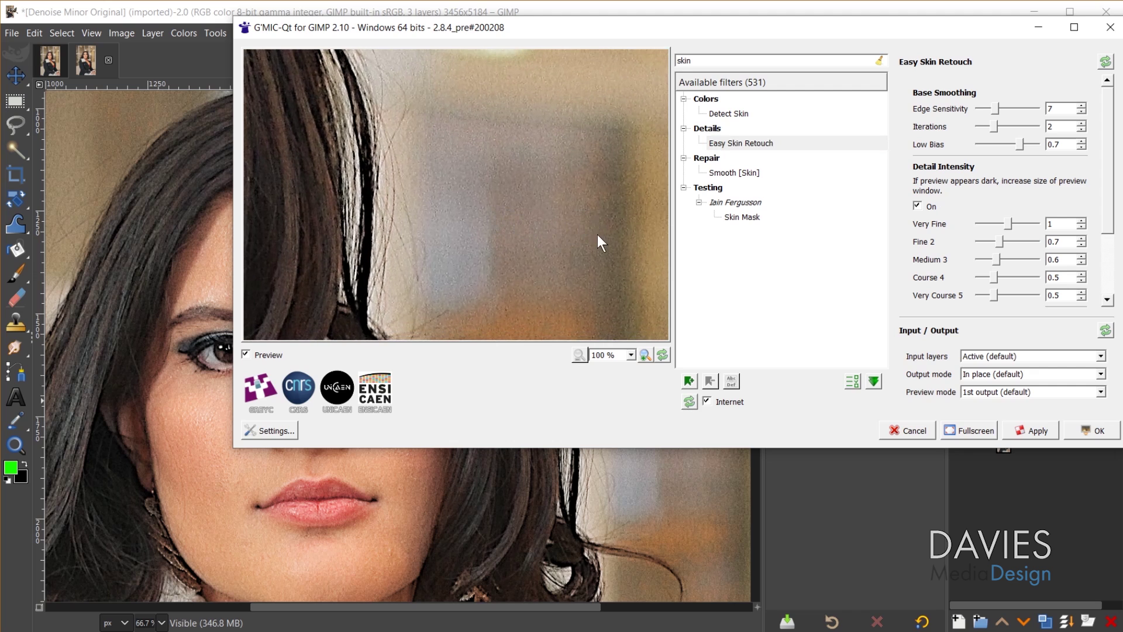
{"action": "left_click_drag", "start_coordinate": [598, 234], "coordinate": [585, 187]}
{"action": "left_click_drag", "start_coordinate": [526, 120], "coordinate": [588, 237]}
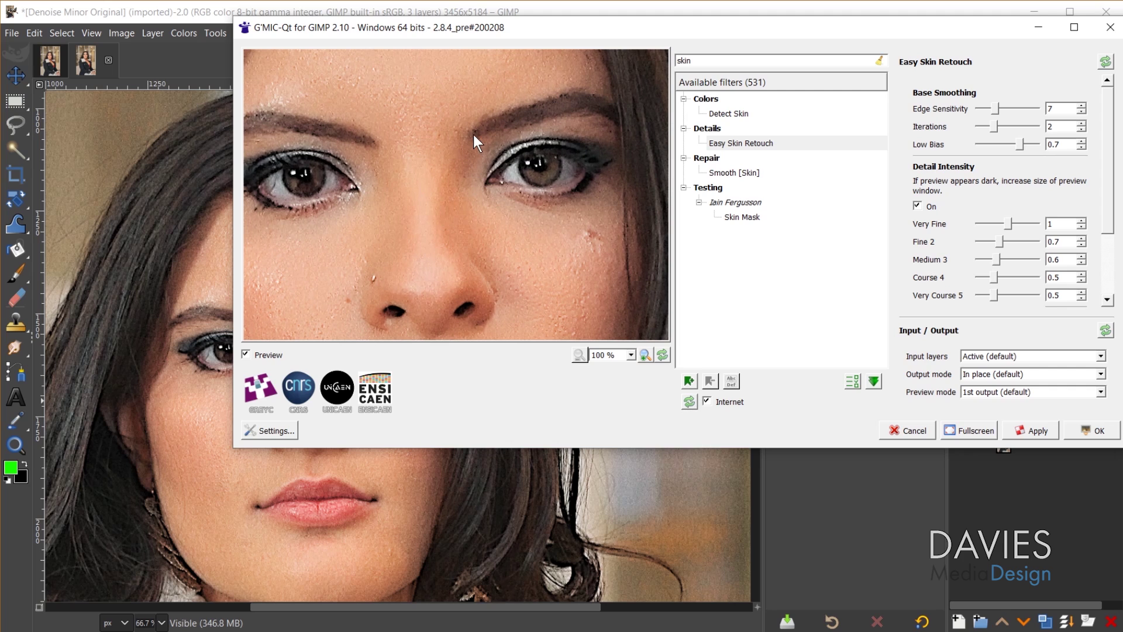
{"action": "left_click_drag", "start_coordinate": [521, 230], "coordinate": [398, 71]}
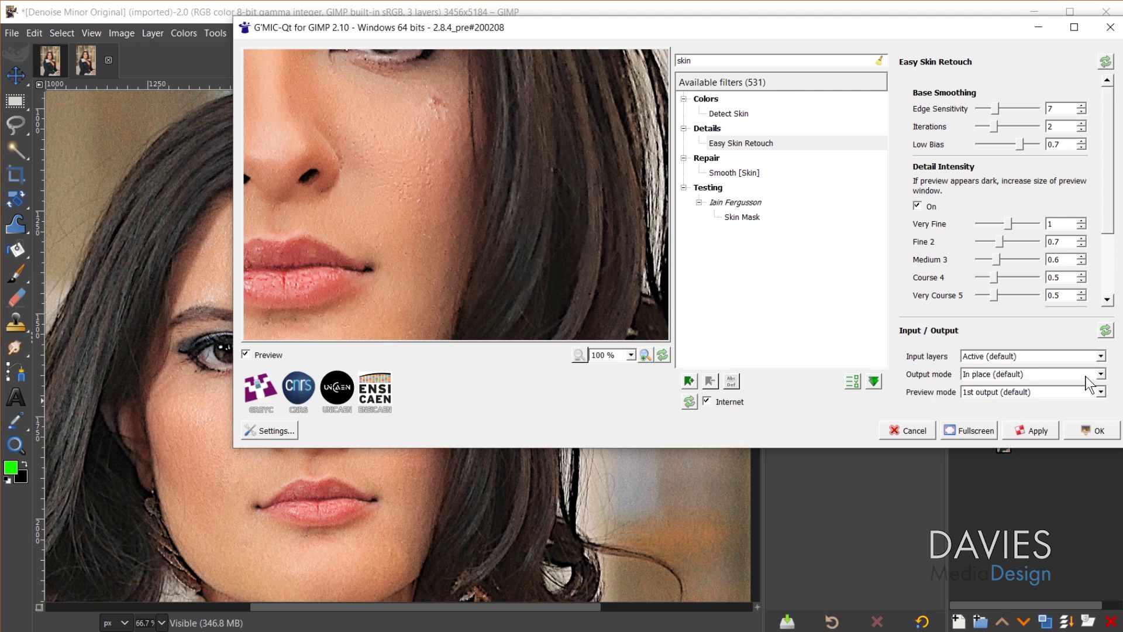
Step: Set Output mode to New layer(s) and apply Easy Skin Retouch
{"action": "left_click", "coordinate": [1086, 376]}
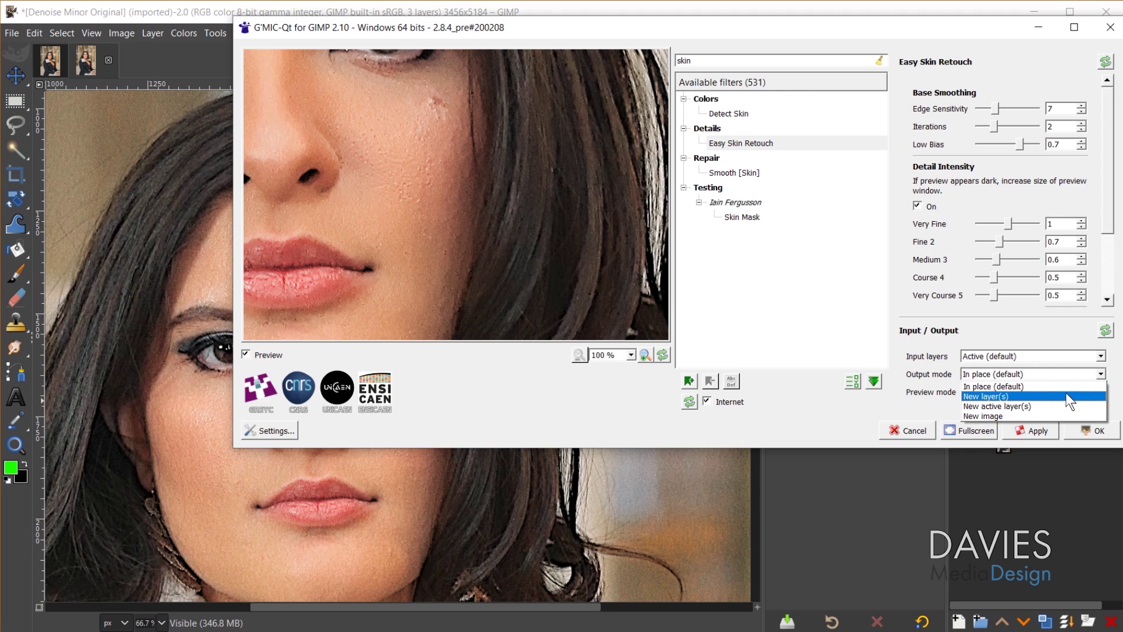
{"action": "left_click", "coordinate": [1065, 396]}
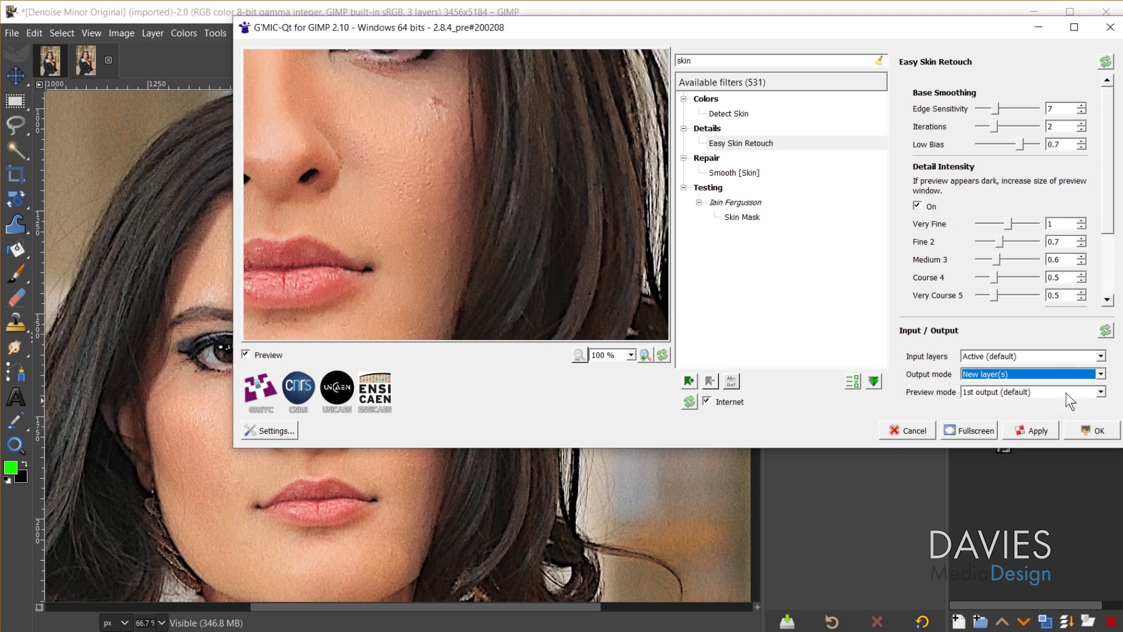
{"action": "left_click", "coordinate": [1048, 432]}
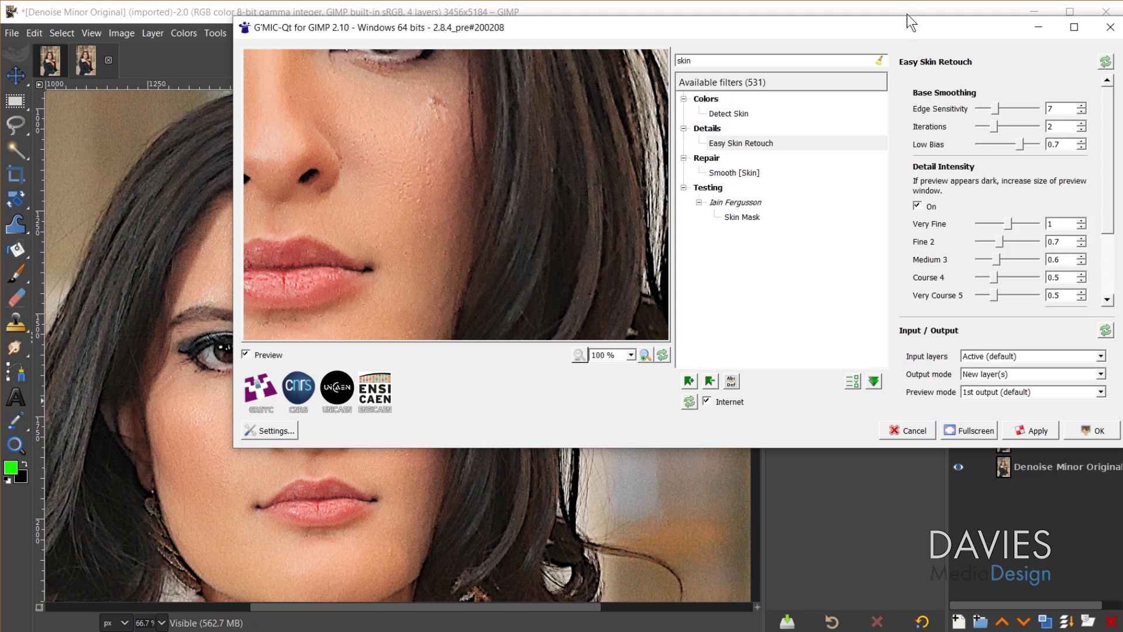
Step: Rename the Visible #1 layer to 'Skin Retouch' and set its opacity to 84.4
{"action": "left_click_drag", "start_coordinate": [911, 30], "coordinate": [673, 135]}
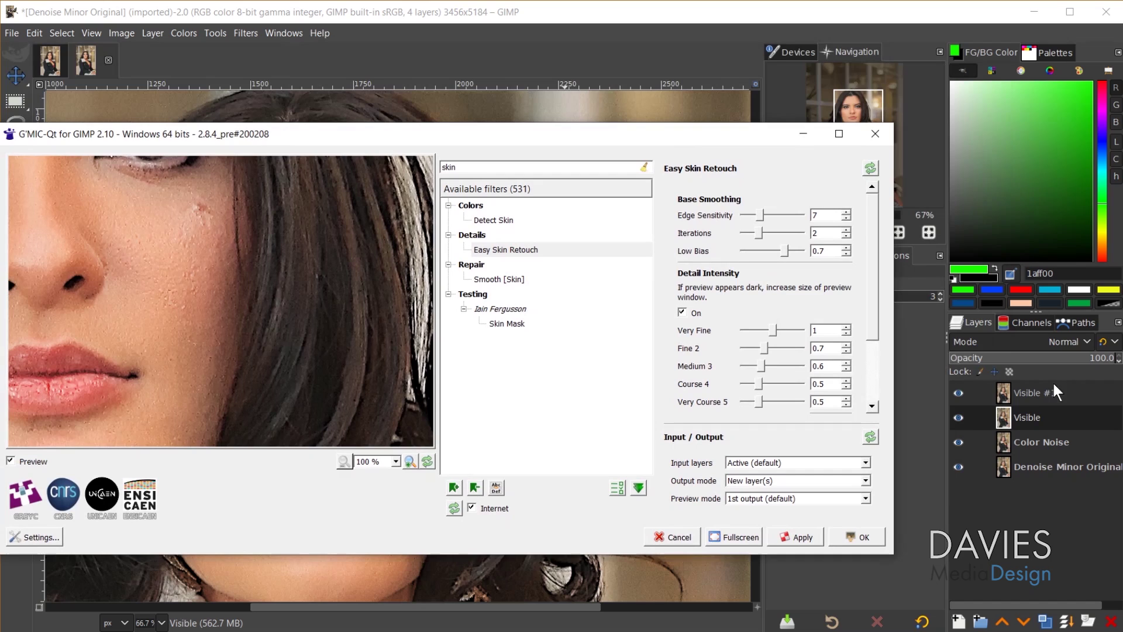
{"action": "left_click", "coordinate": [1033, 396]}
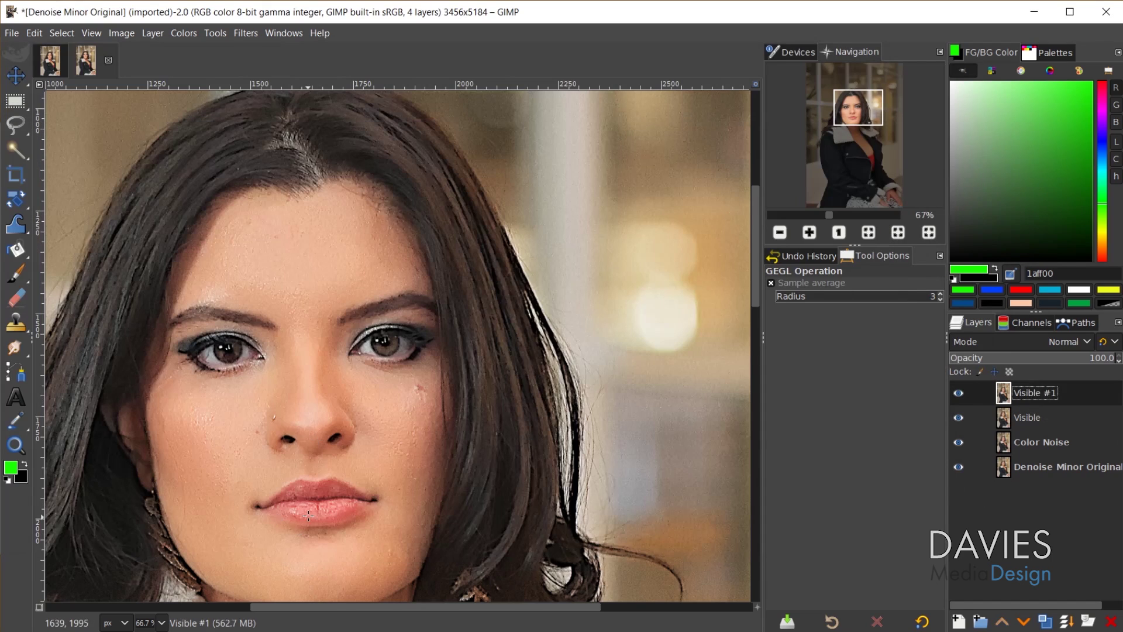
{"action": "double_click", "coordinate": [1031, 395]}
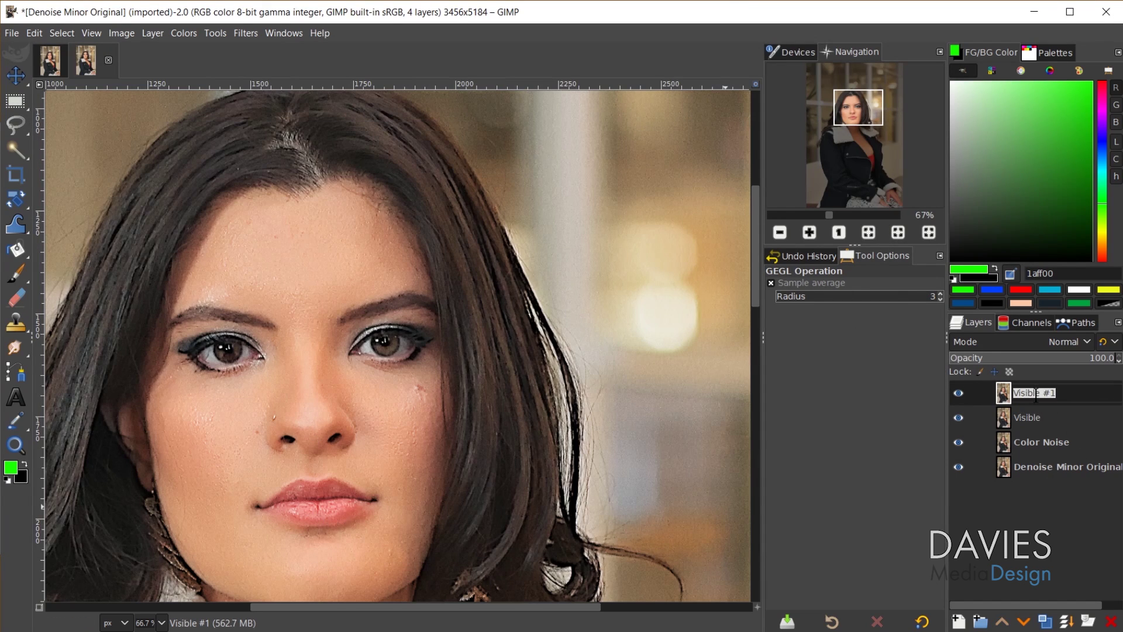
{"action": "type", "text": "Skin Retouch"}
{"action": "key", "text": "Return"}
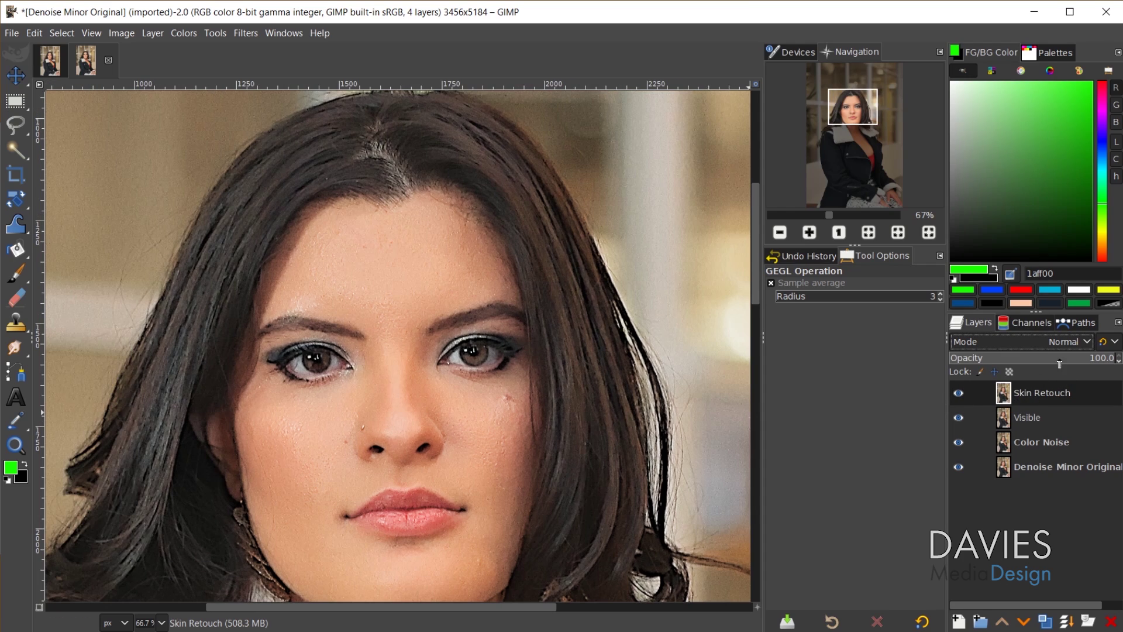
{"action": "left_click_drag", "start_coordinate": [1054, 357], "coordinate": [1091, 351]}
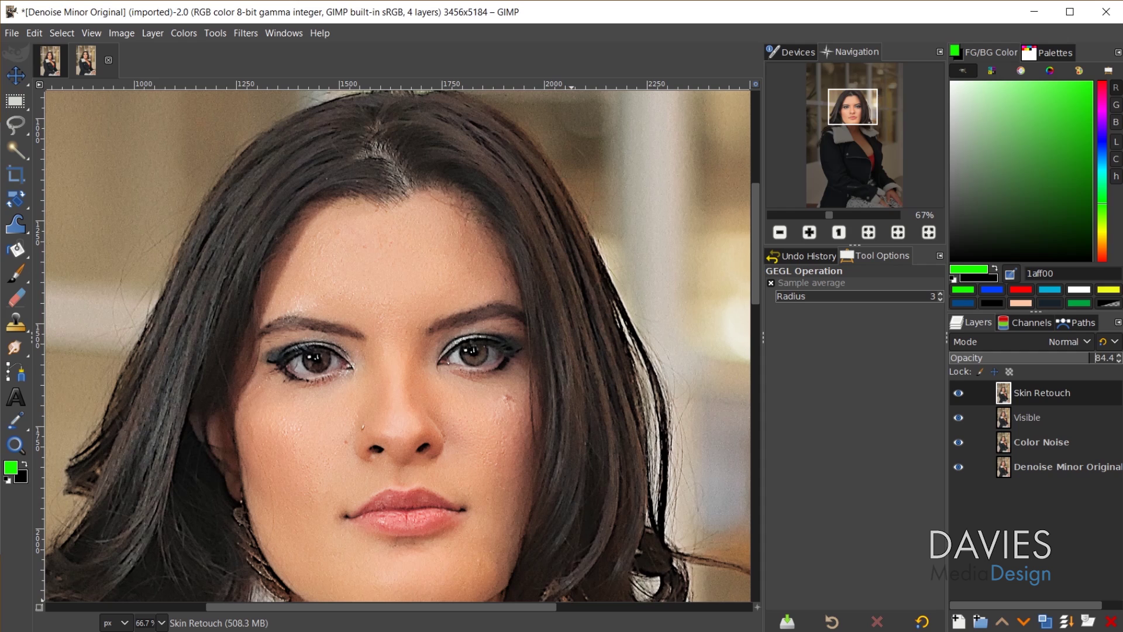
{"action": "left_click", "coordinate": [641, 561]}
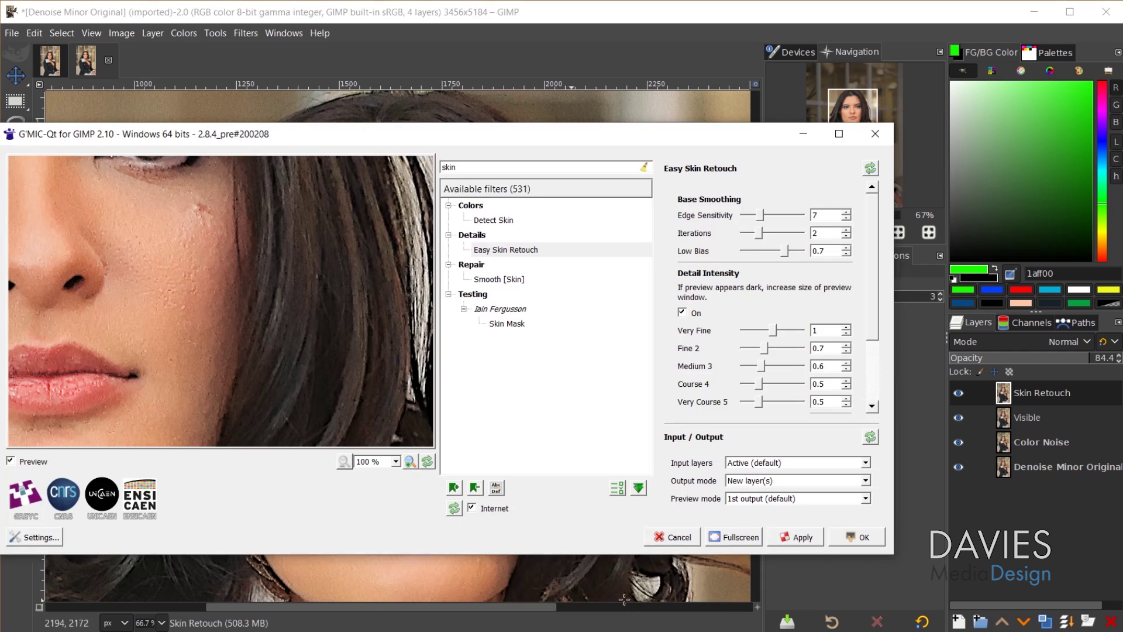
Step: Search the G'MIC filter list for 'smooth', browse the results, then cancel G'MIC-Qt
{"action": "left_click", "coordinate": [641, 167]}
{"action": "type", "text": "smooth"}
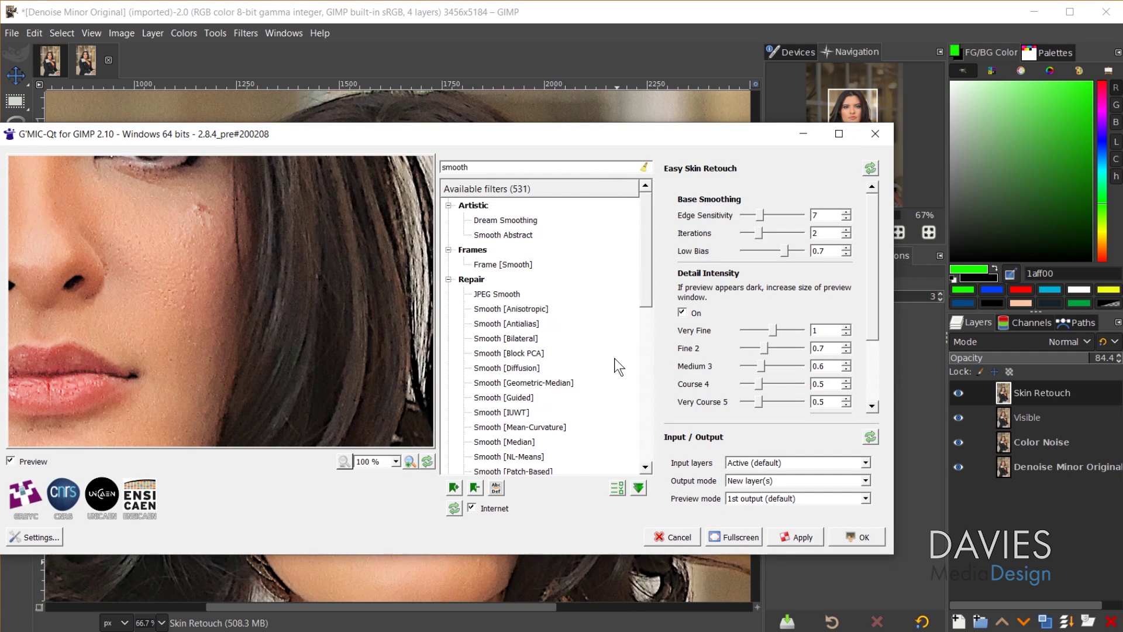
{"action": "scroll", "coordinate": [614, 358], "scroll_direction": "down", "scroll_amount": 3}
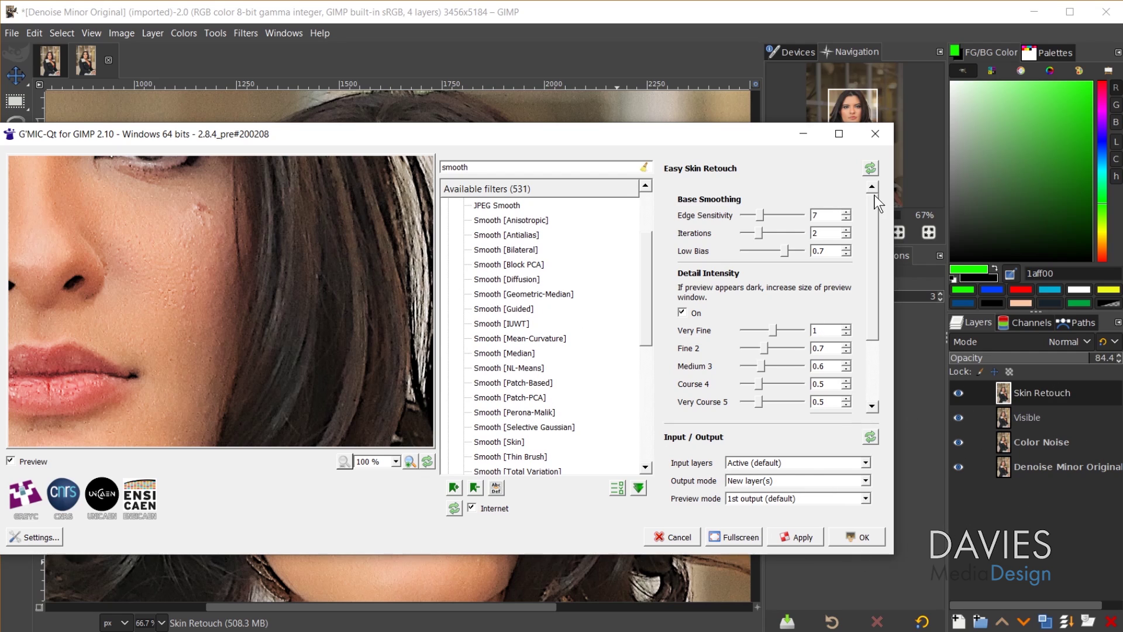
{"action": "left_click", "coordinate": [876, 135]}
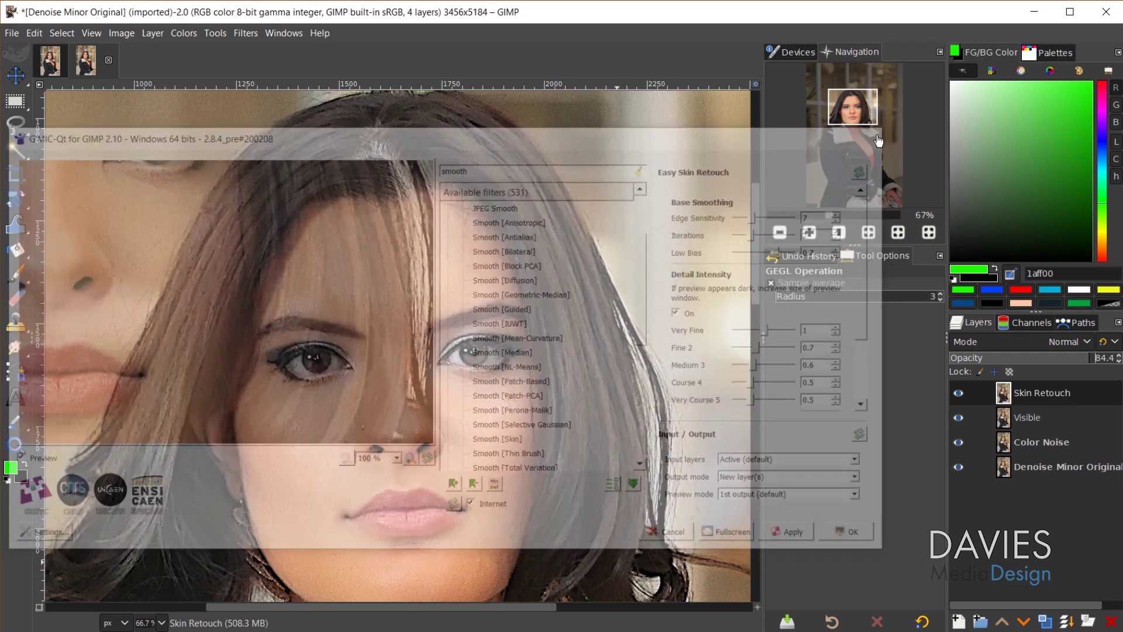
Step: Isolate the Denoise Minor Original layer, hiding Skin Retouch, Visible and Color Noise
{"action": "left_click", "coordinate": [960, 467], "text": "shift"}
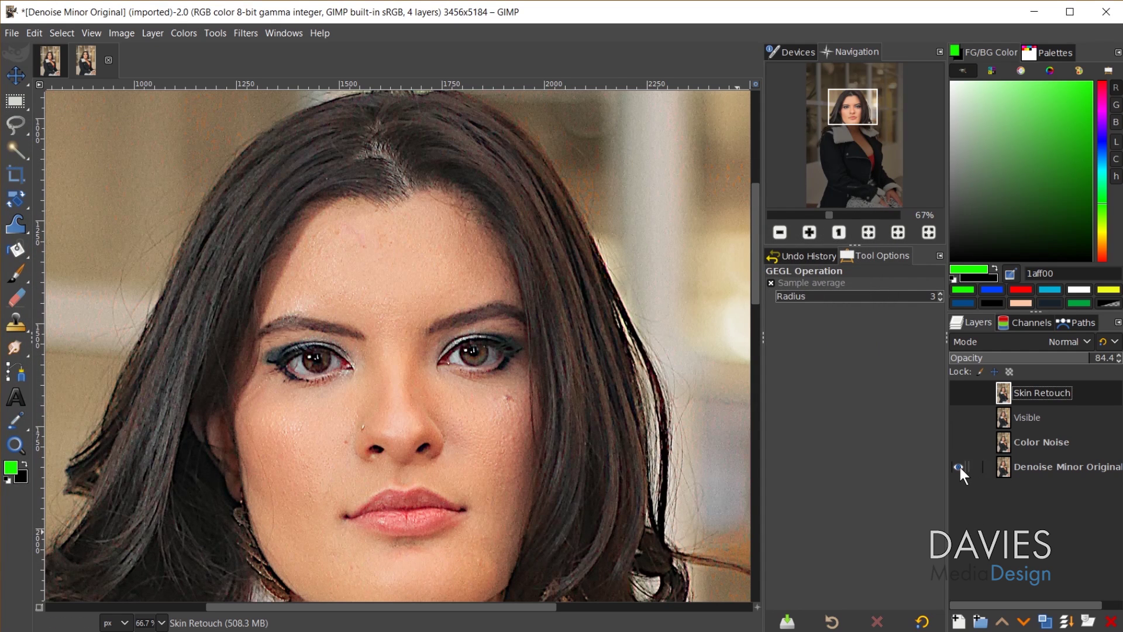